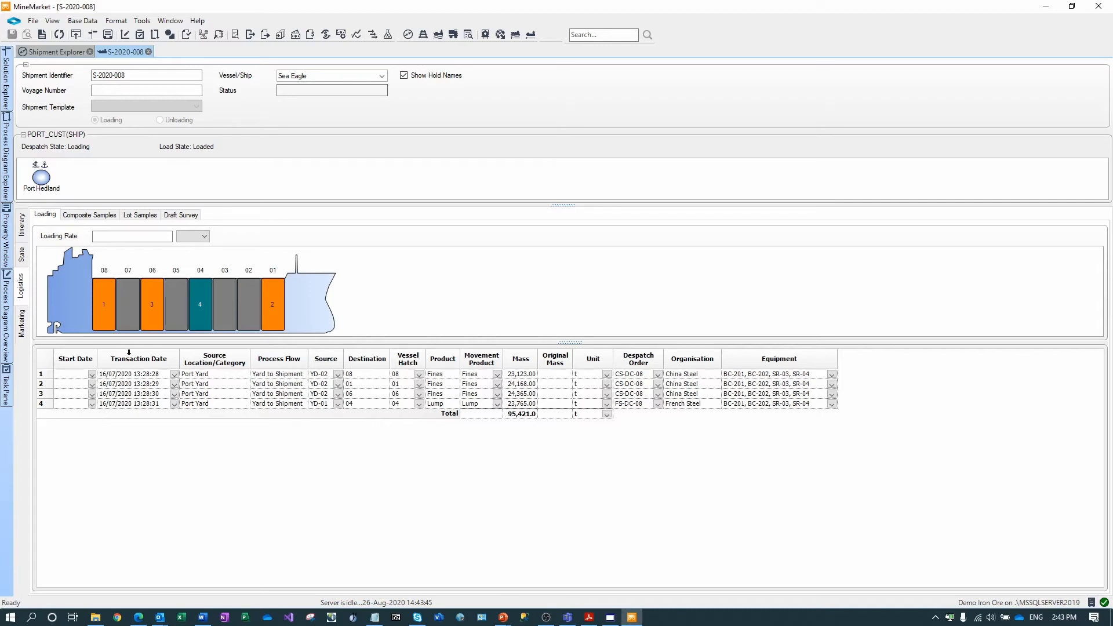
- Review the CS-DC-08 and FS-DC-08 despatch order specifications, then return to Certificate-0002
left_click(23, 328)
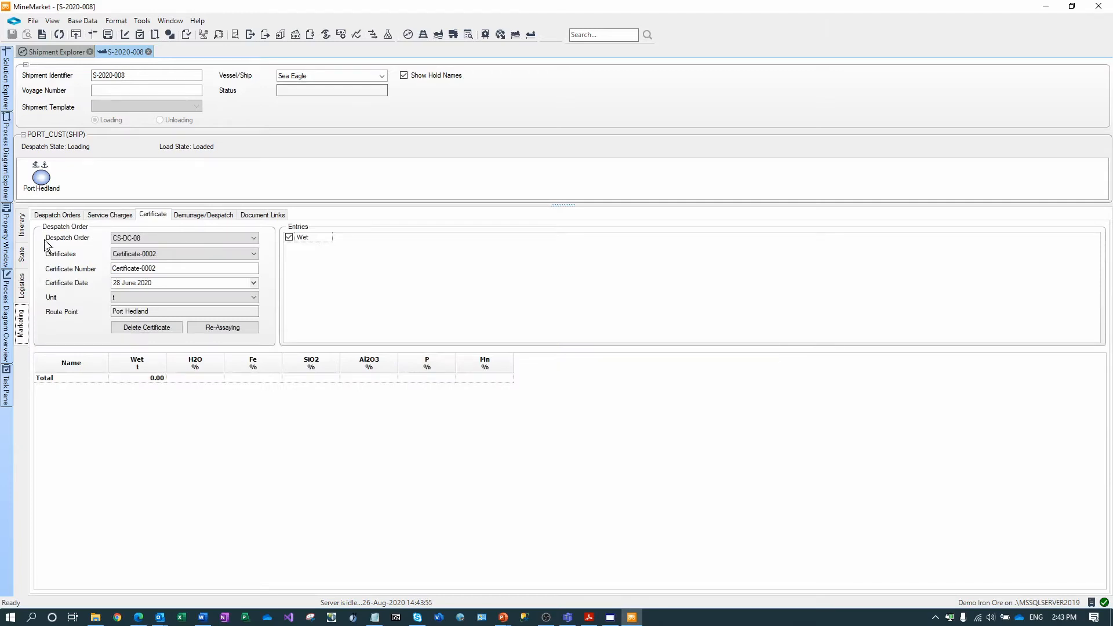
left_click(54, 216)
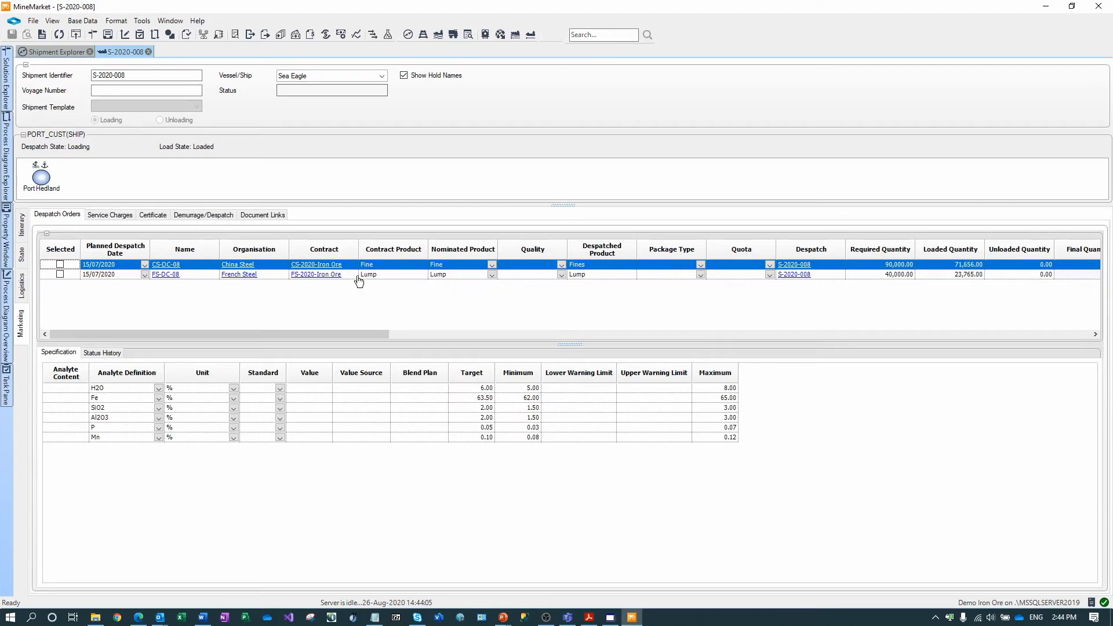
left_click(116, 274)
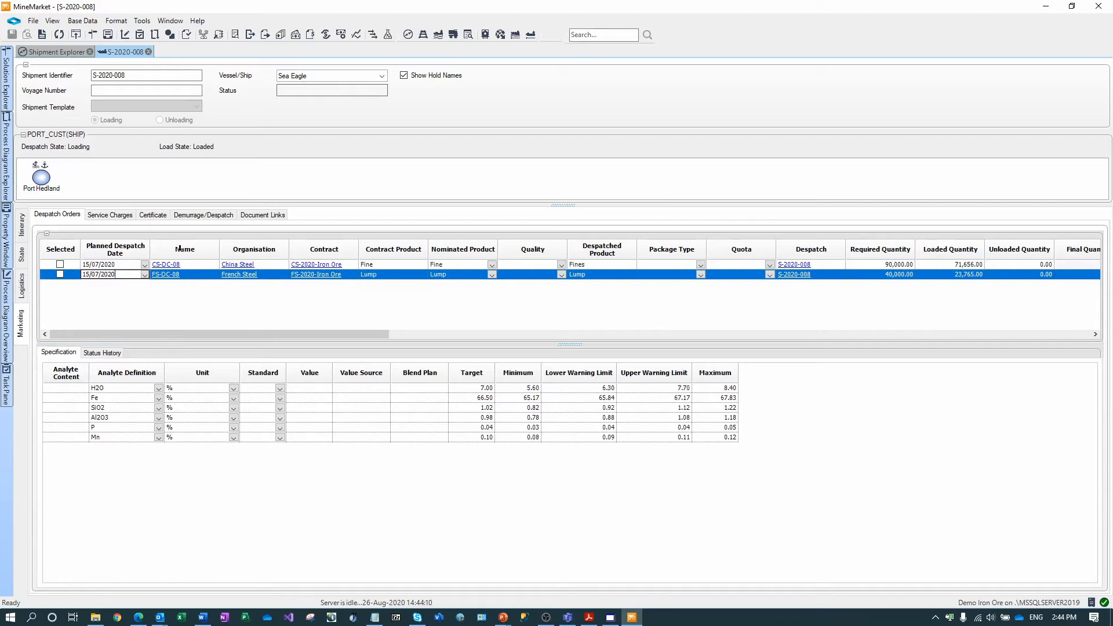
left_click(153, 216)
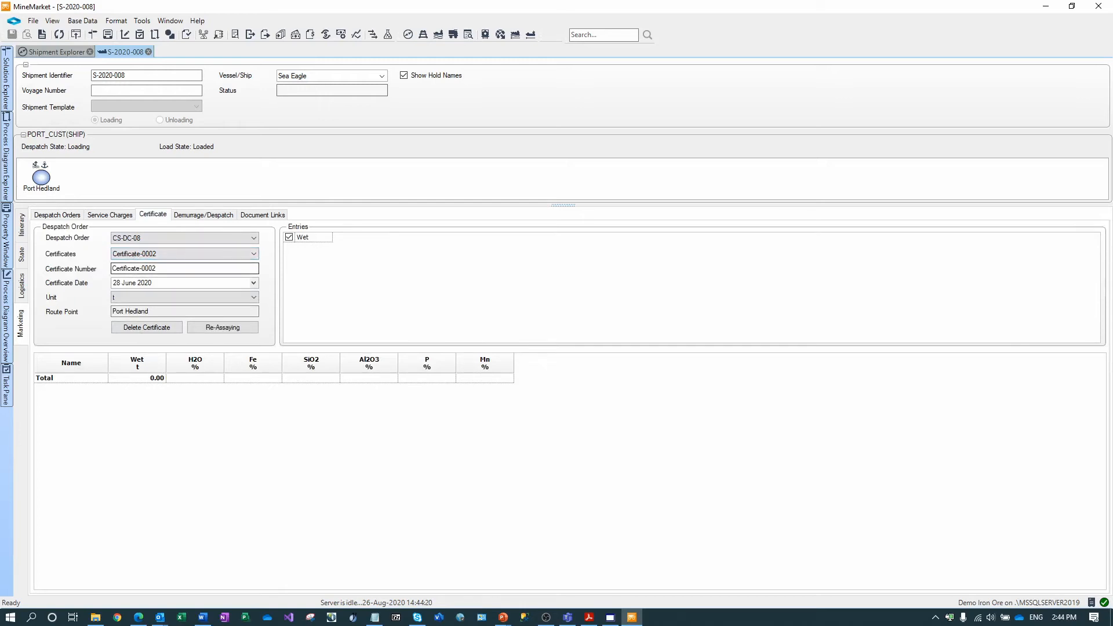
left_click(173, 237)
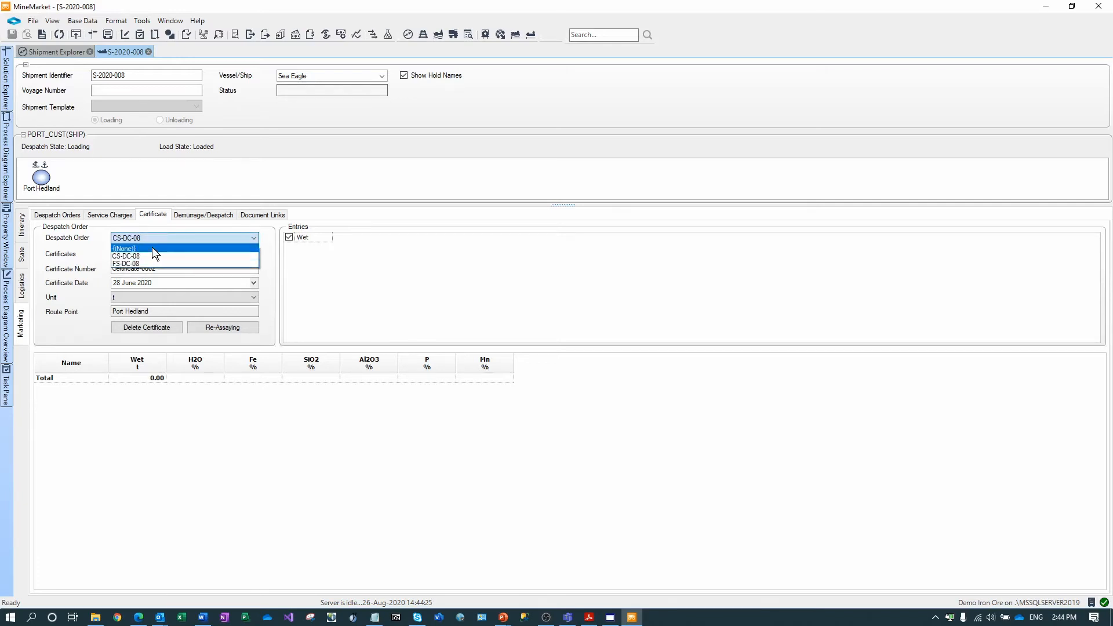
left_click(153, 248)
left_click(155, 237)
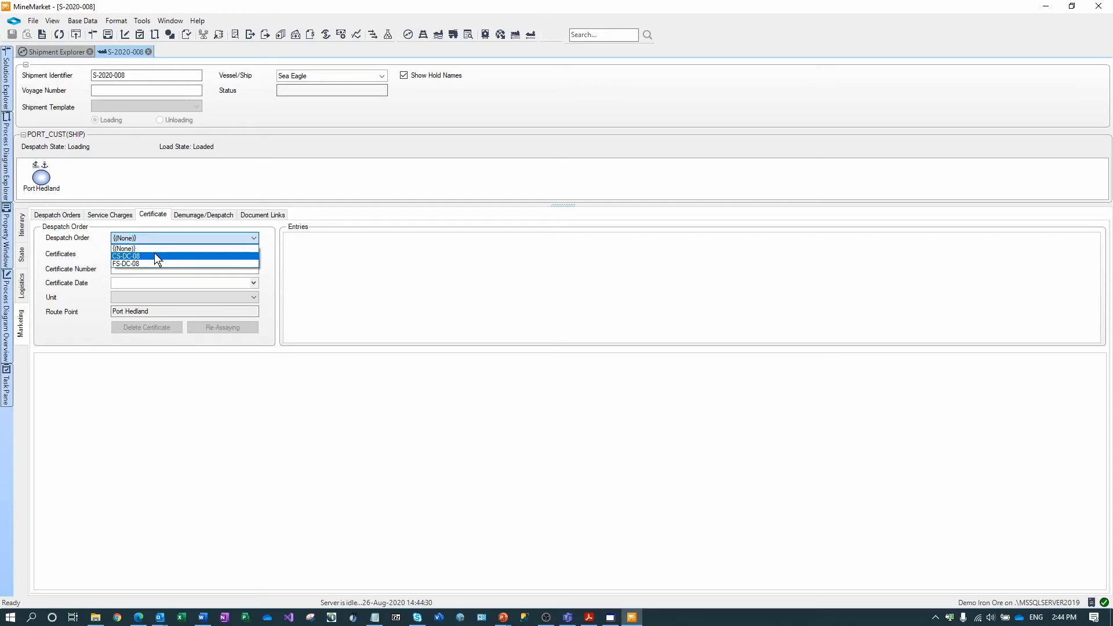
left_click(154, 255)
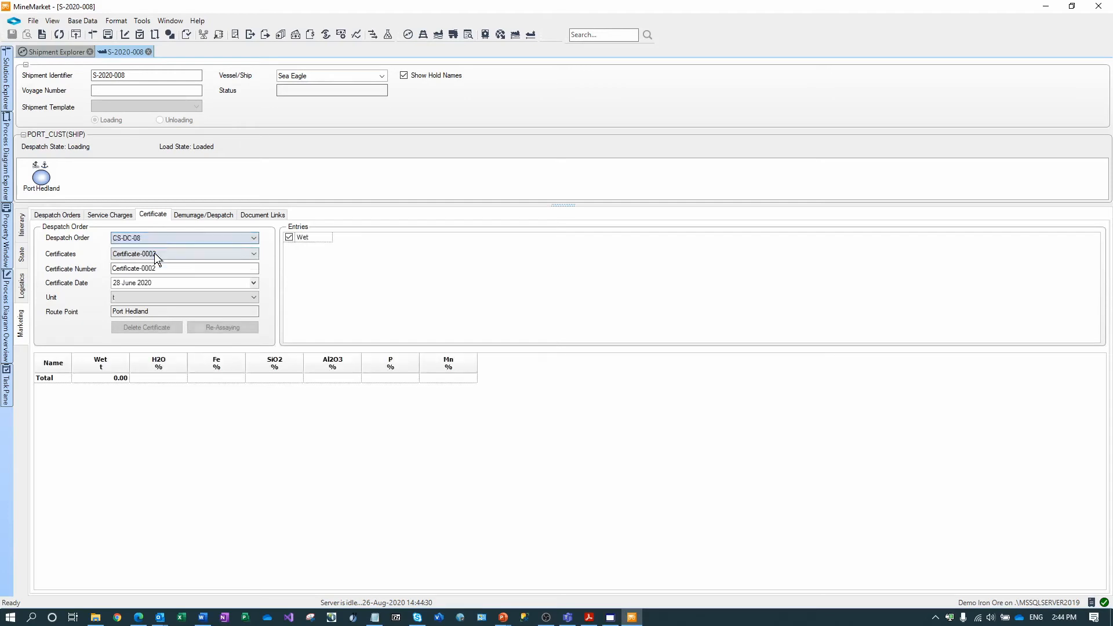
left_click(127, 268)
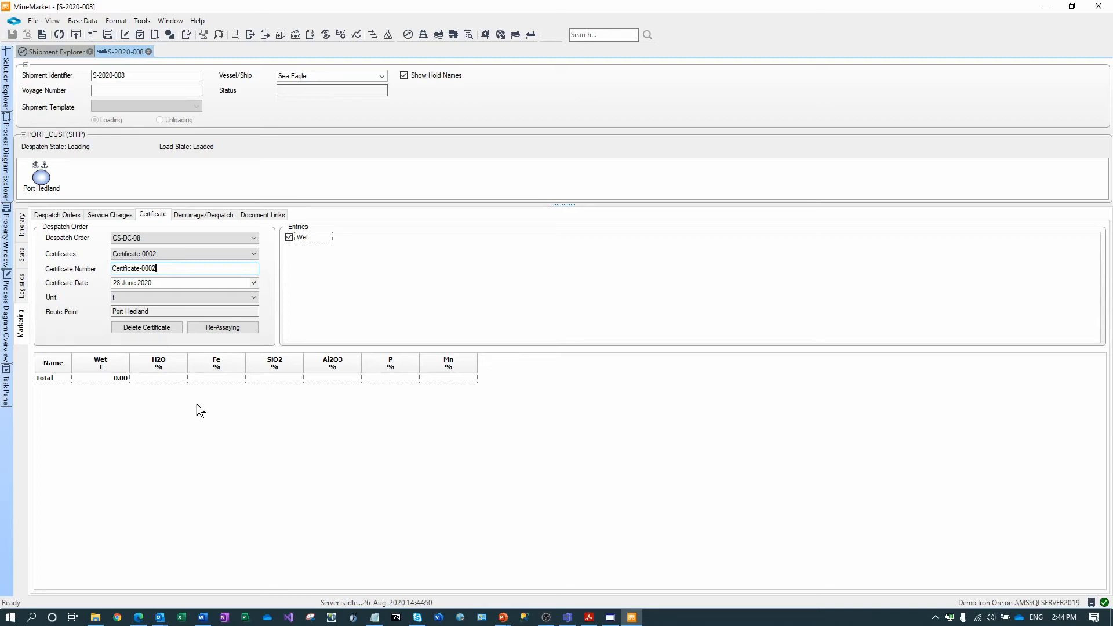
- Add a certificate assay row of 95123 t wet, H2O 4.5 and Fe 64.22, and save
right_click(211, 418)
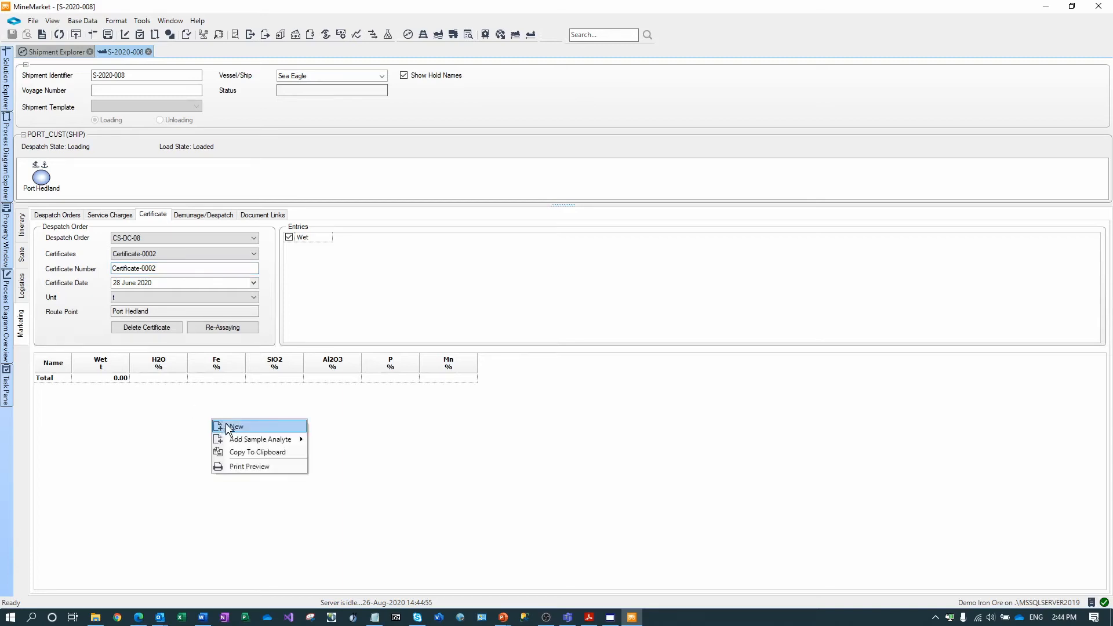
left_click(236, 426)
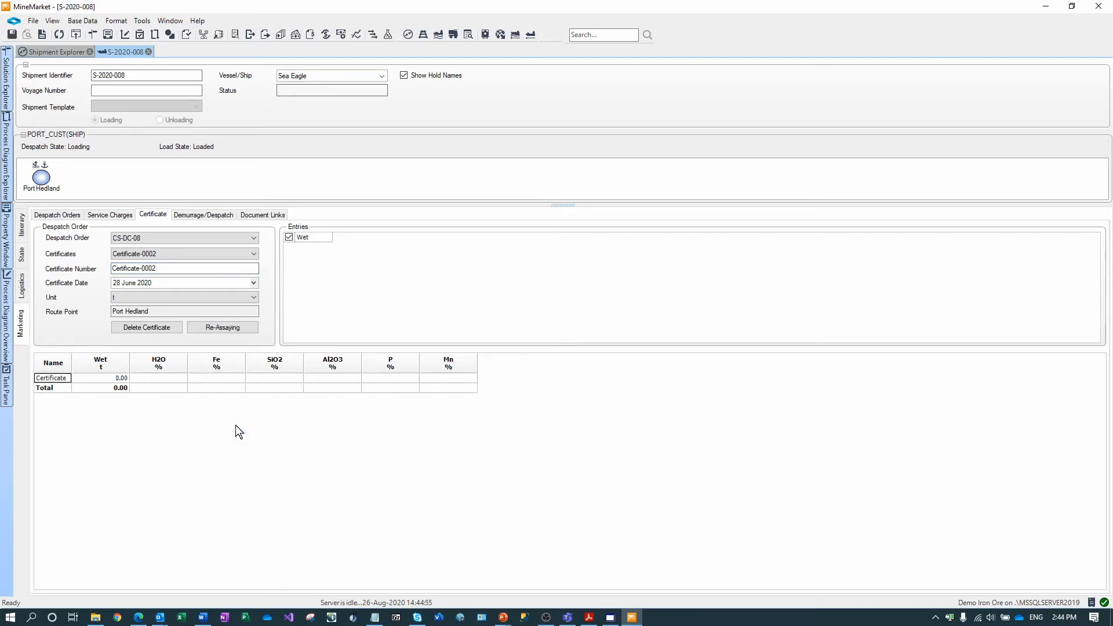
left_click_drag(72, 364, 109, 366)
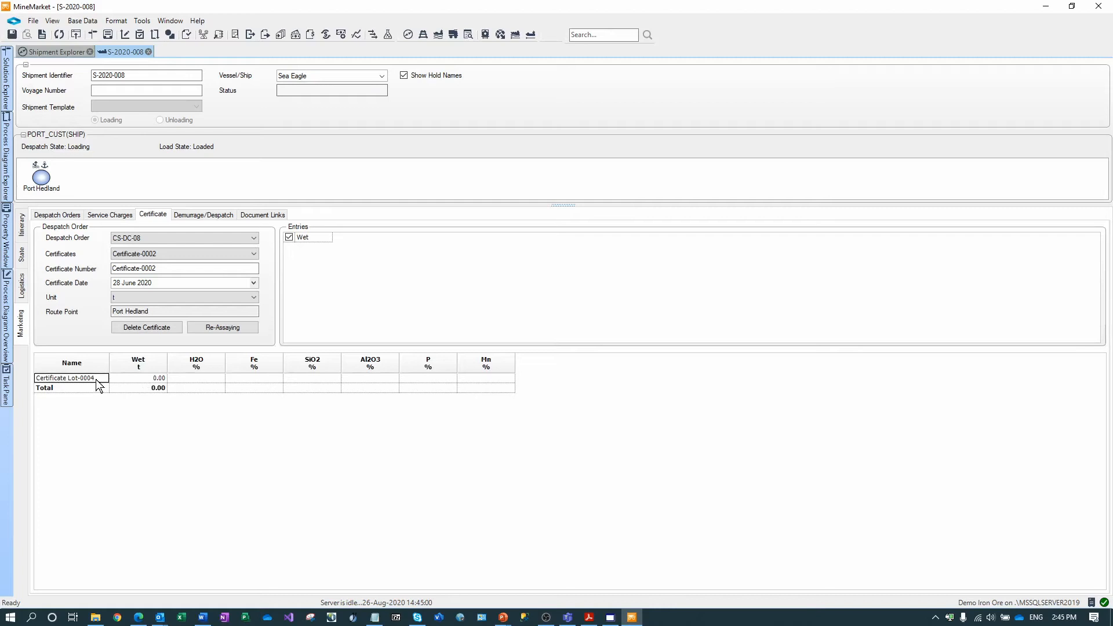
left_click(139, 378)
type("95123")
left_click(191, 378)
type("4.5")
key("Tab")
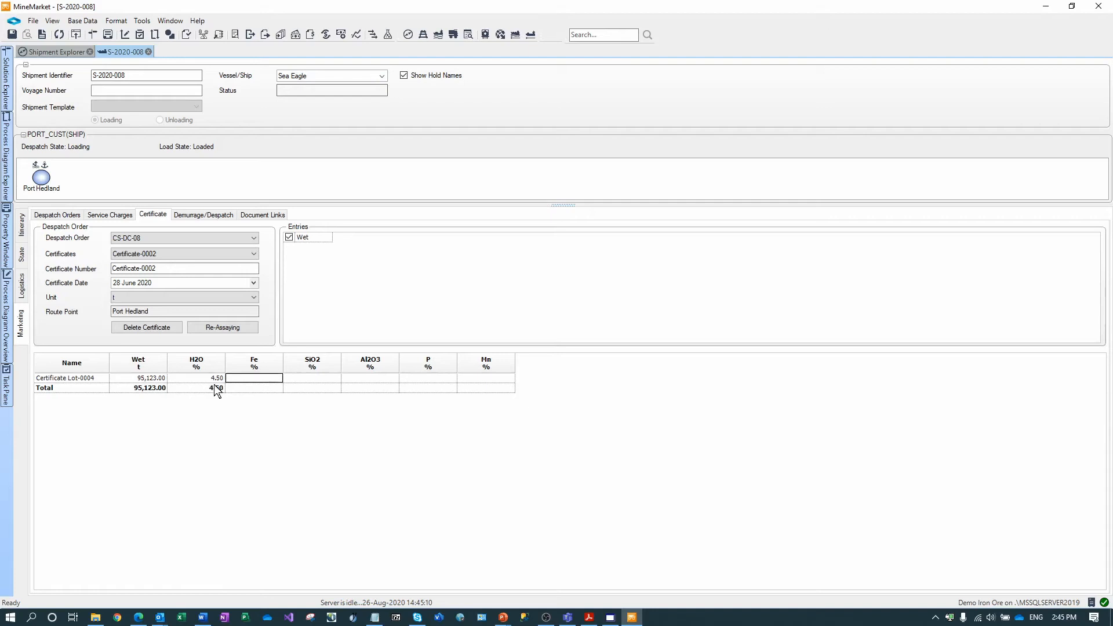
type("64.22")
left_click(310, 378)
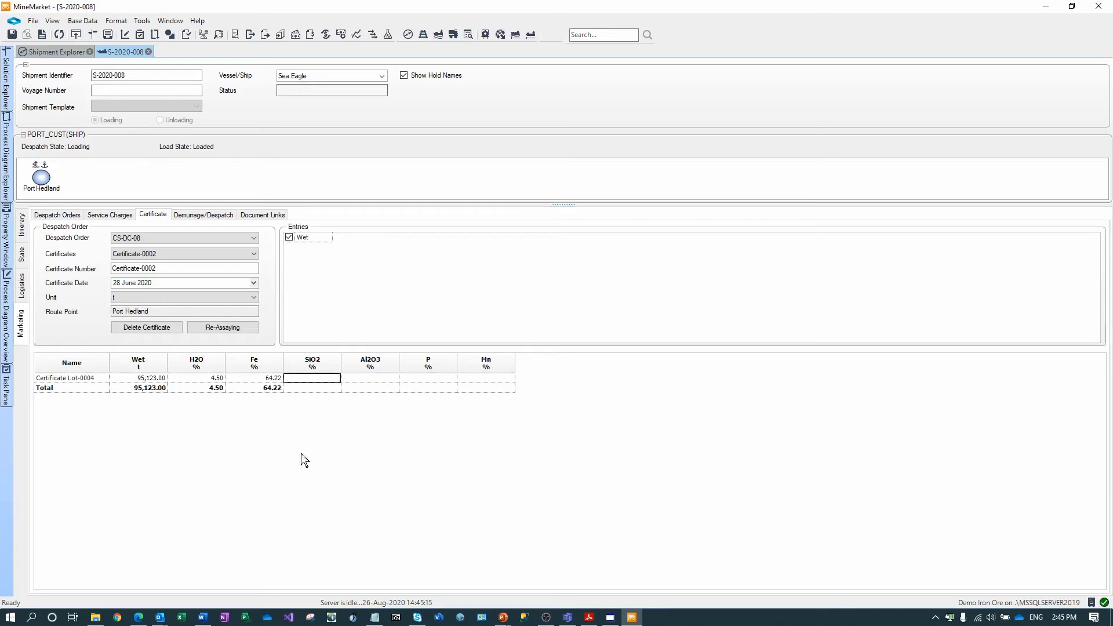
left_click(11, 34)
left_click(23, 285)
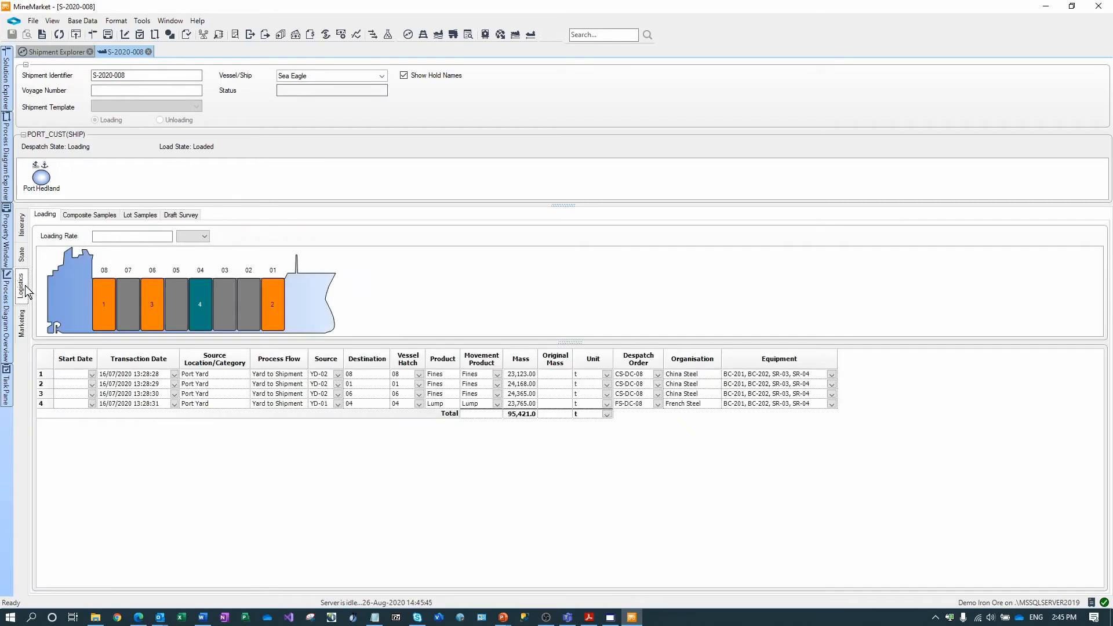
left_click(84, 215)
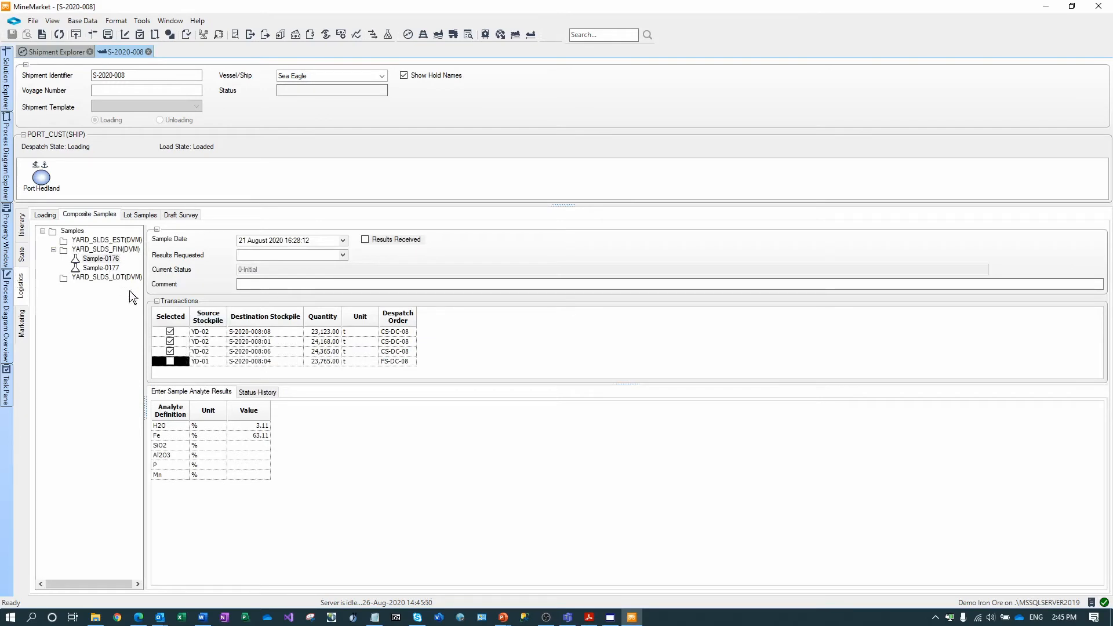
left_click(105, 260)
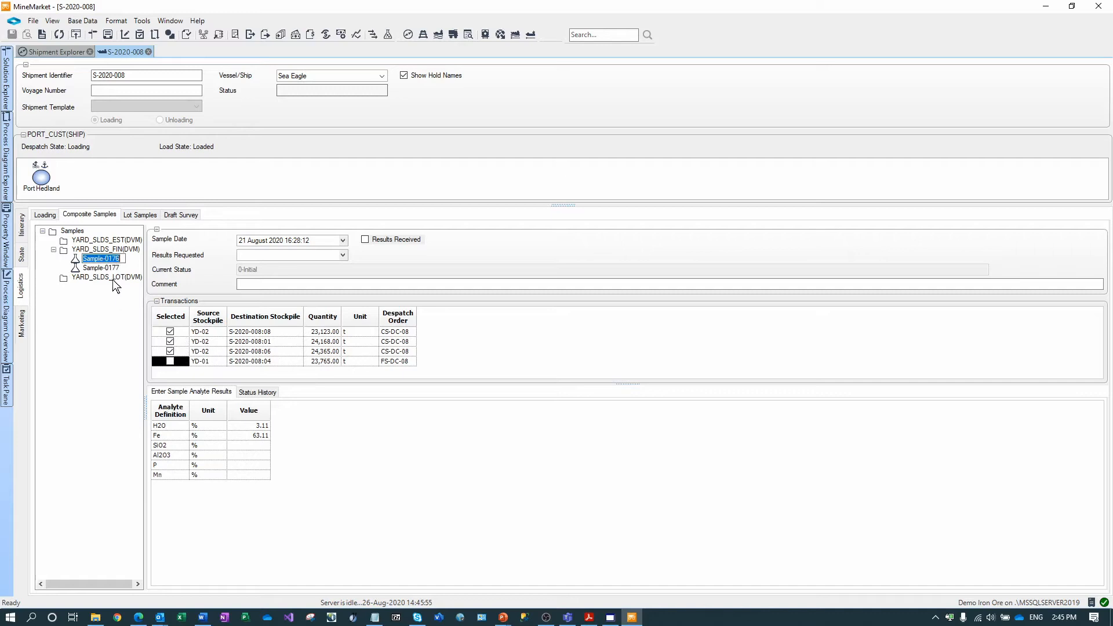
left_click(100, 268)
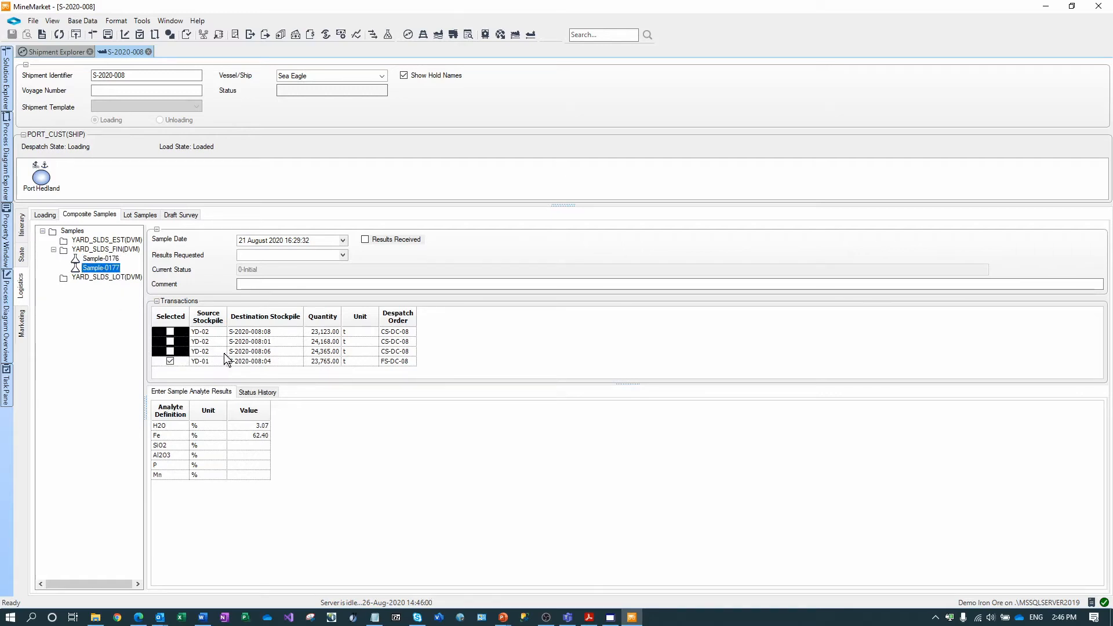
left_click(141, 214)
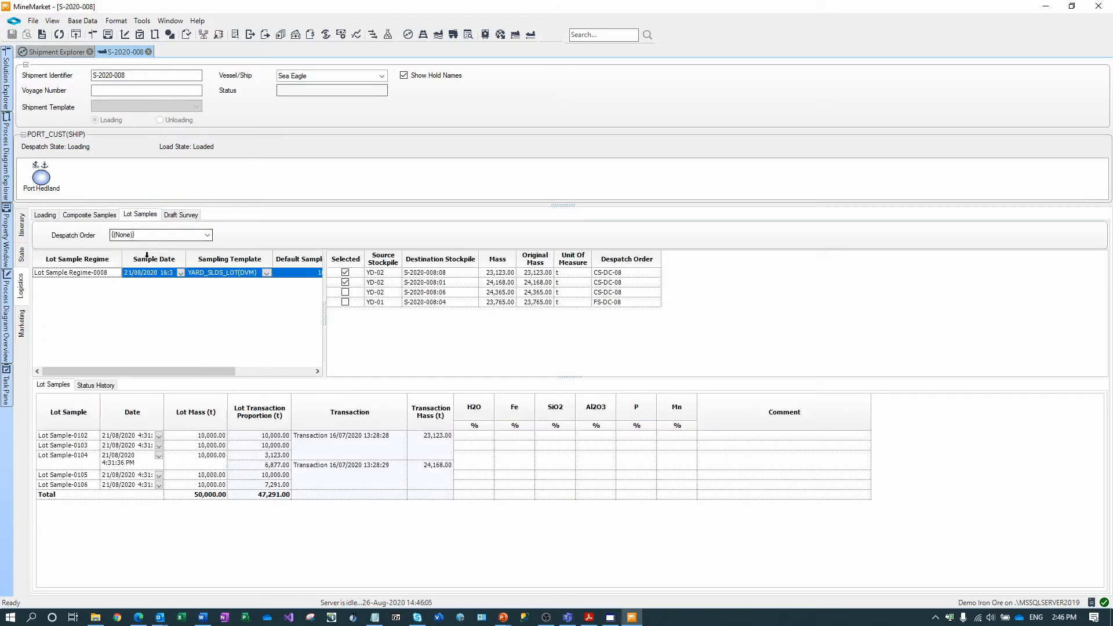
left_click_drag(325, 322, 412, 322)
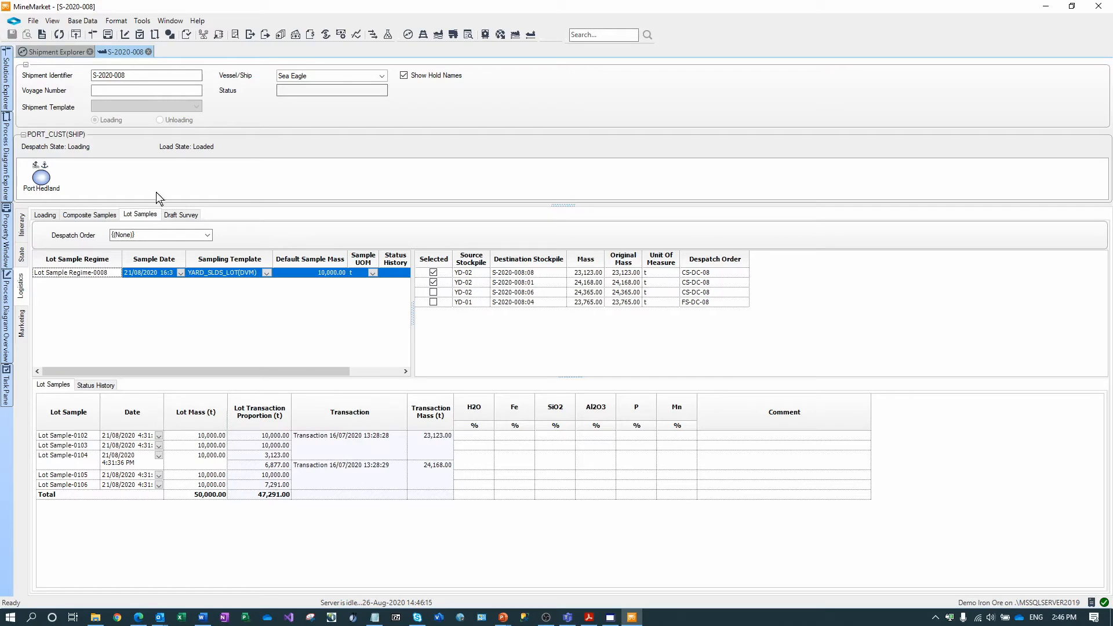
left_click(22, 328)
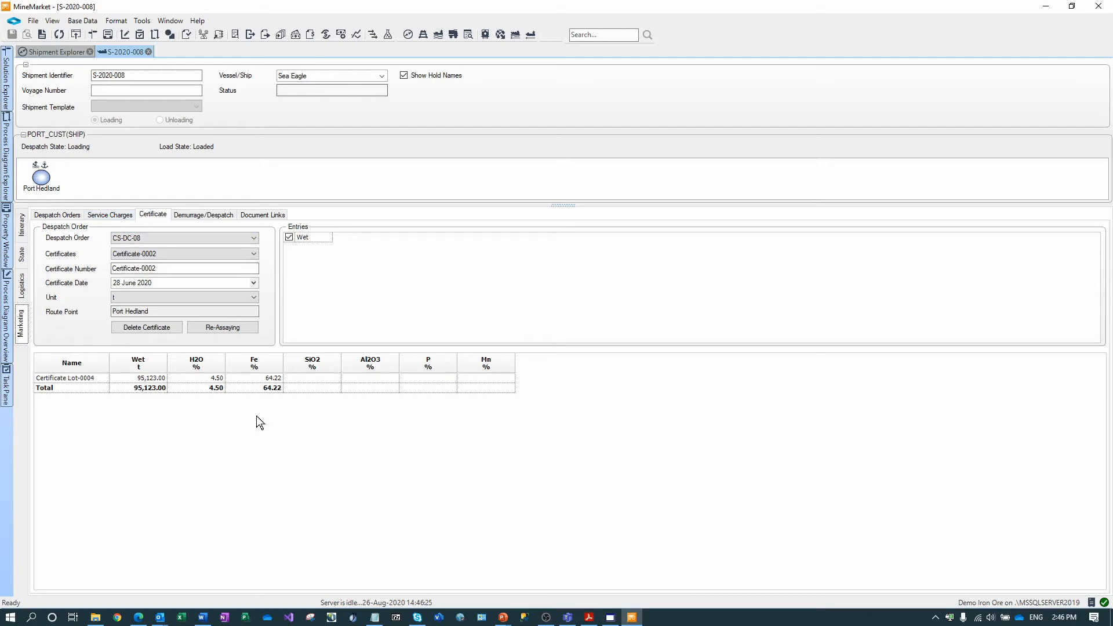
- Close the S-2020-008 shipment and Shipment Explorer, and pin the Solution Explorer open
left_click(148, 52)
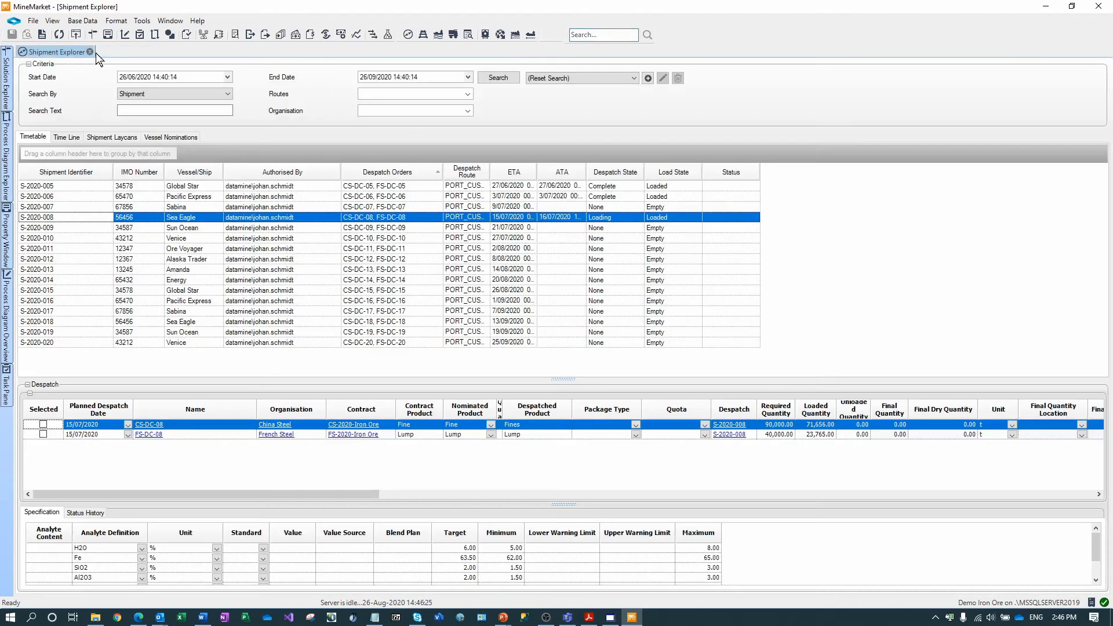
left_click(90, 51)
mouse_move(8, 86)
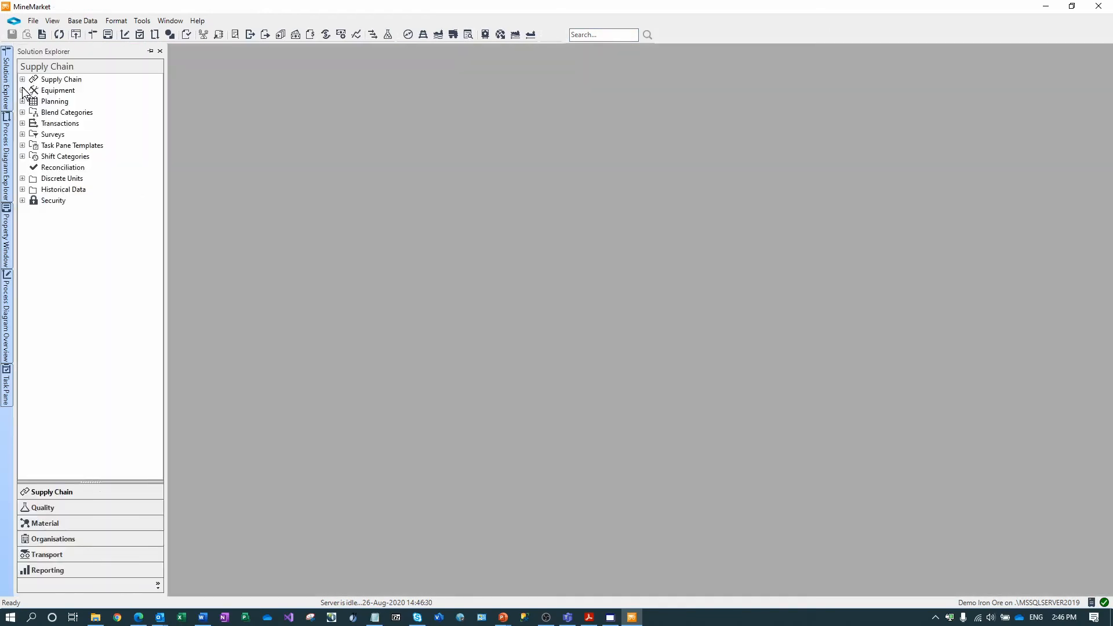
left_click(151, 51)
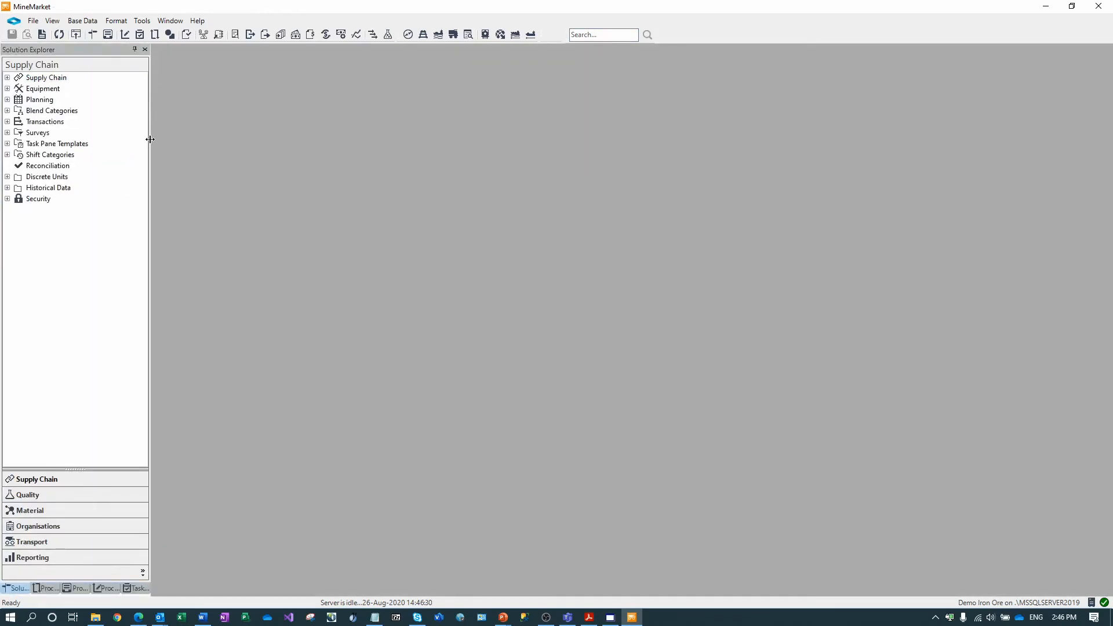
- Expand Supply Chain down through Diversified Iron Ore > Mine > Mine > N and open N-100-10-A
left_click(7, 78)
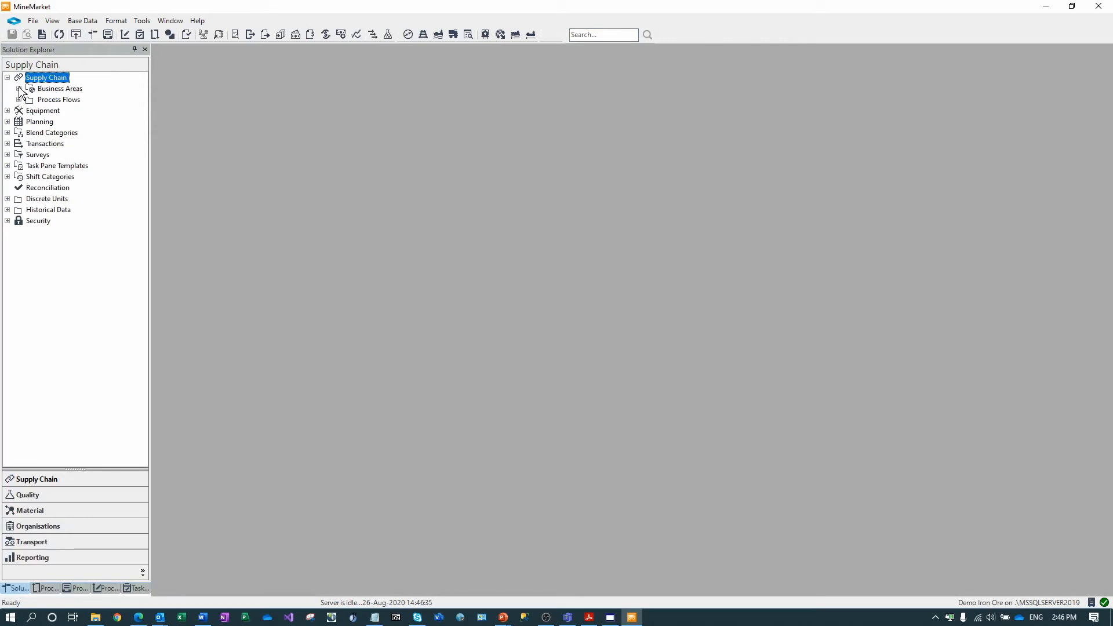
left_click(18, 89)
left_click(30, 122)
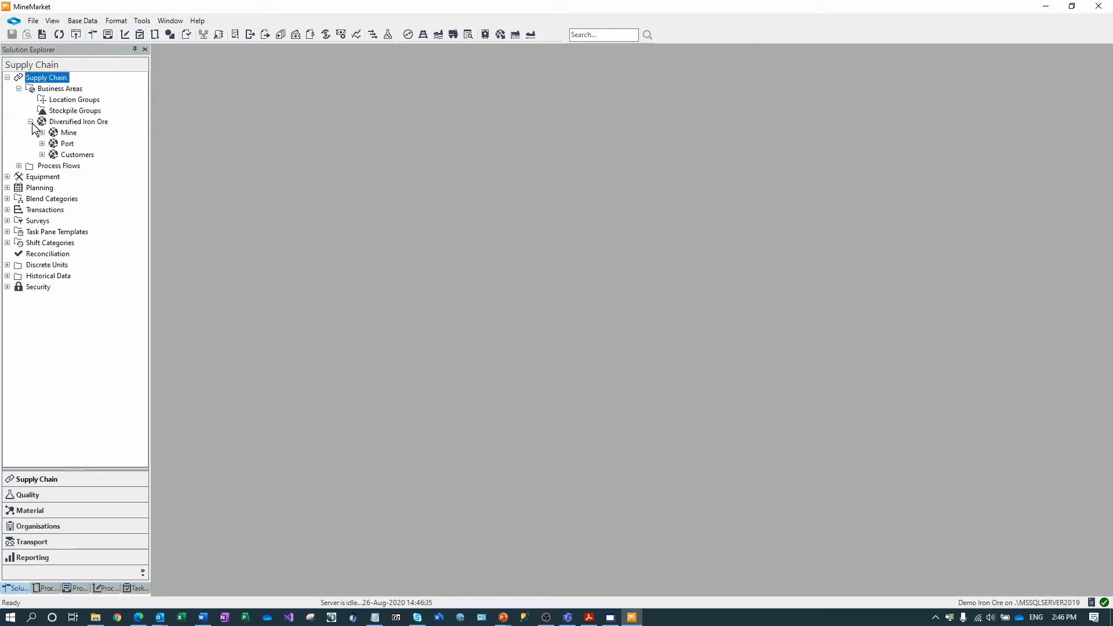
left_click(41, 132)
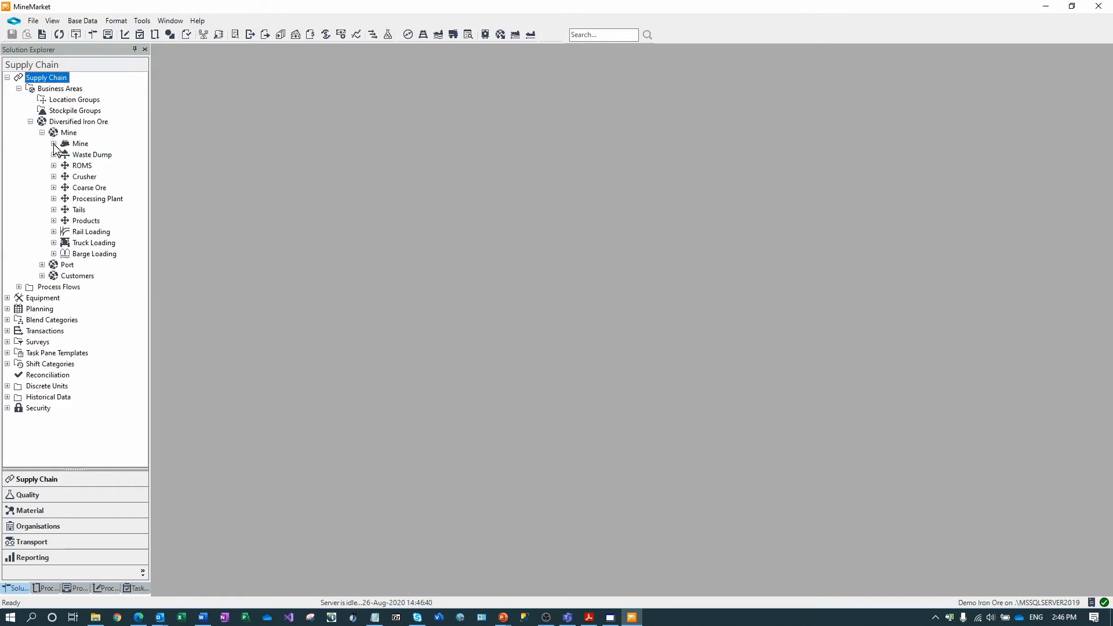
left_click(53, 143)
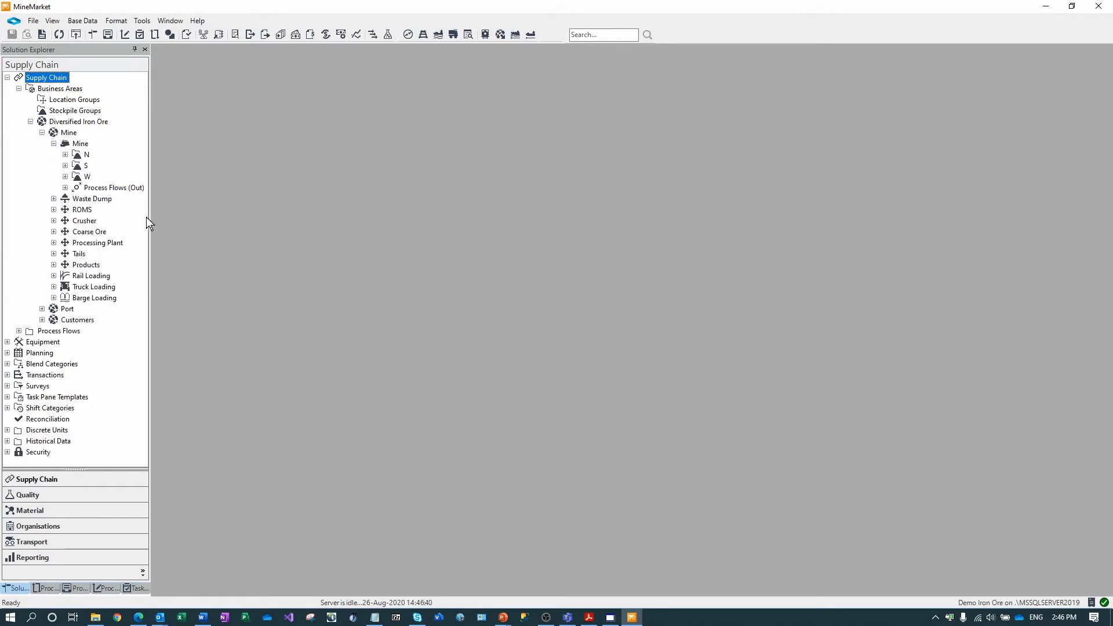
left_click_drag(149, 217, 182, 216)
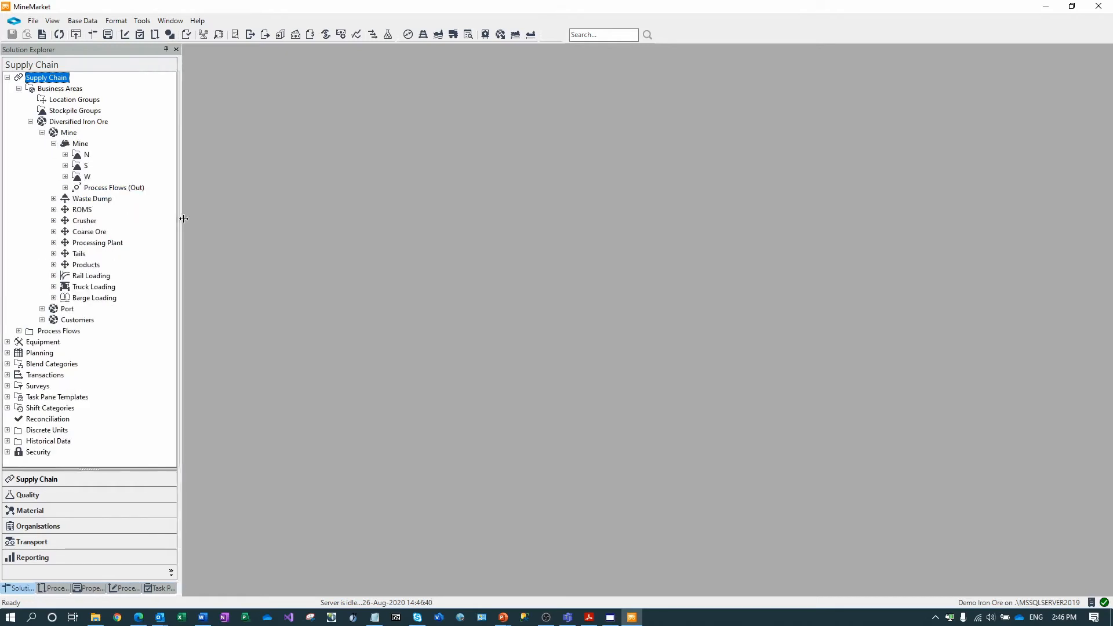
left_click(65, 155)
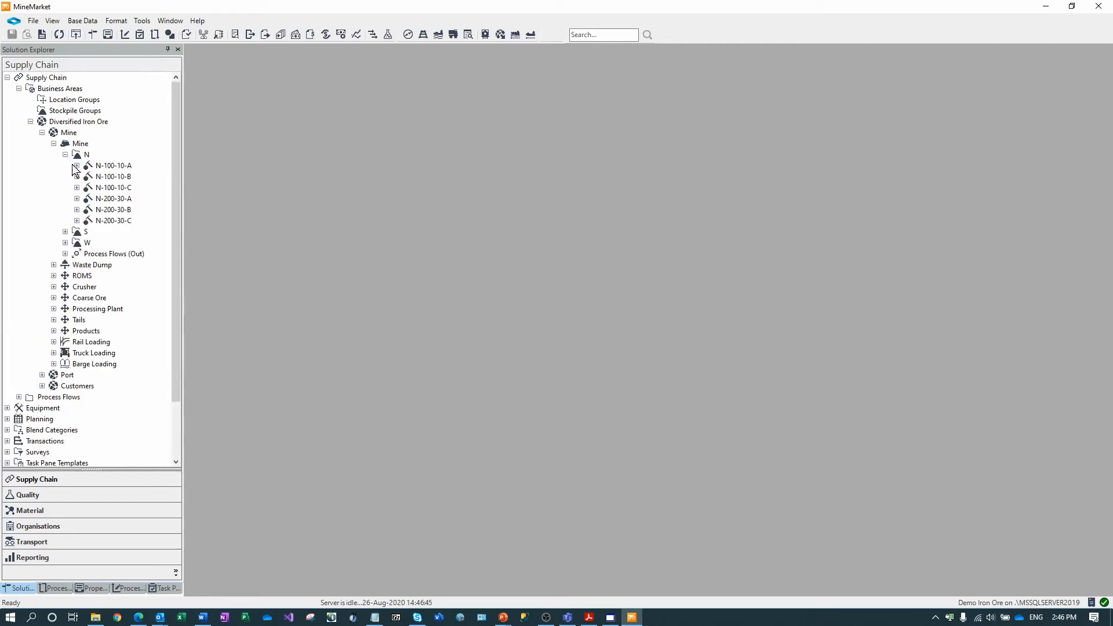
double_click(111, 166)
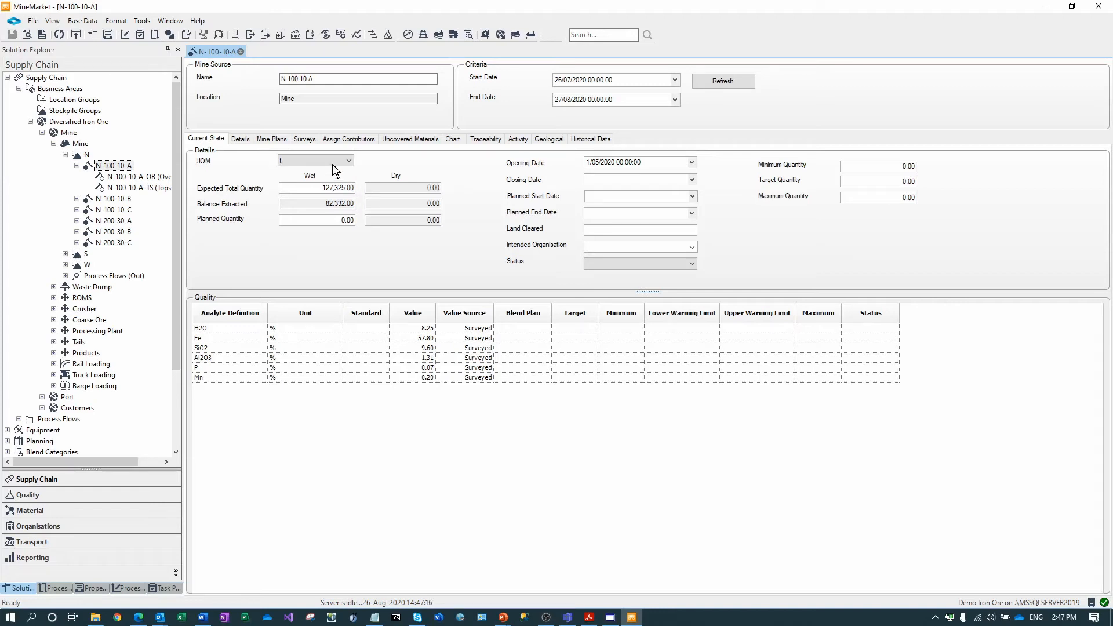
- Switch mine source N-100-10-A to its Surveys page
left_click(301, 140)
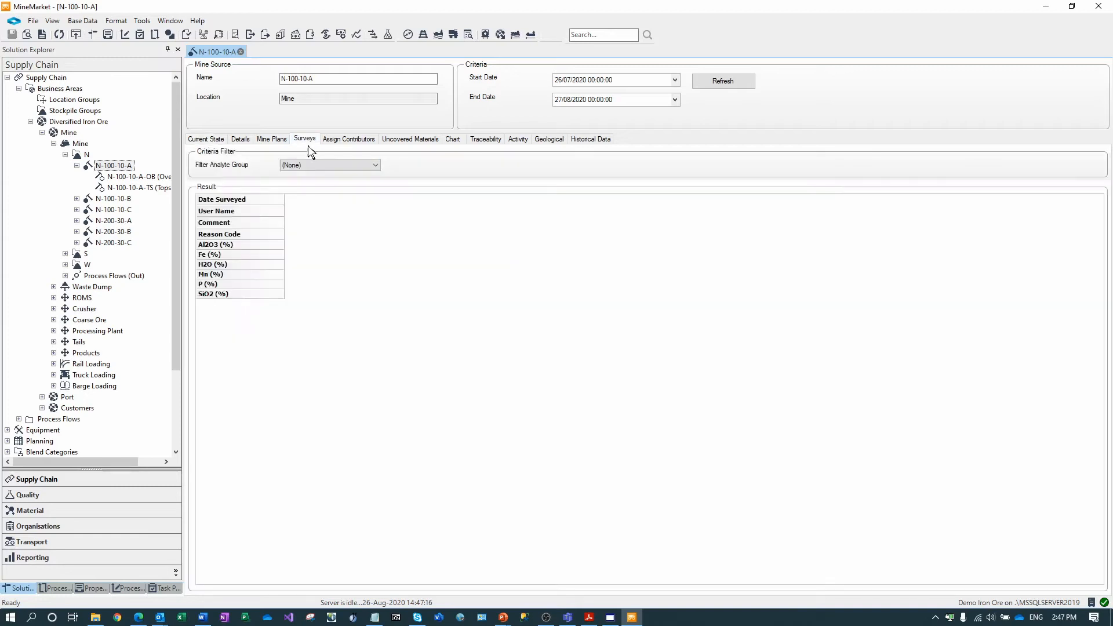
- Set Filter Analyte Group to Reports(std), then add a new survey from the Result grid menu
right_click(314, 211)
left_click(293, 199)
left_click(302, 165)
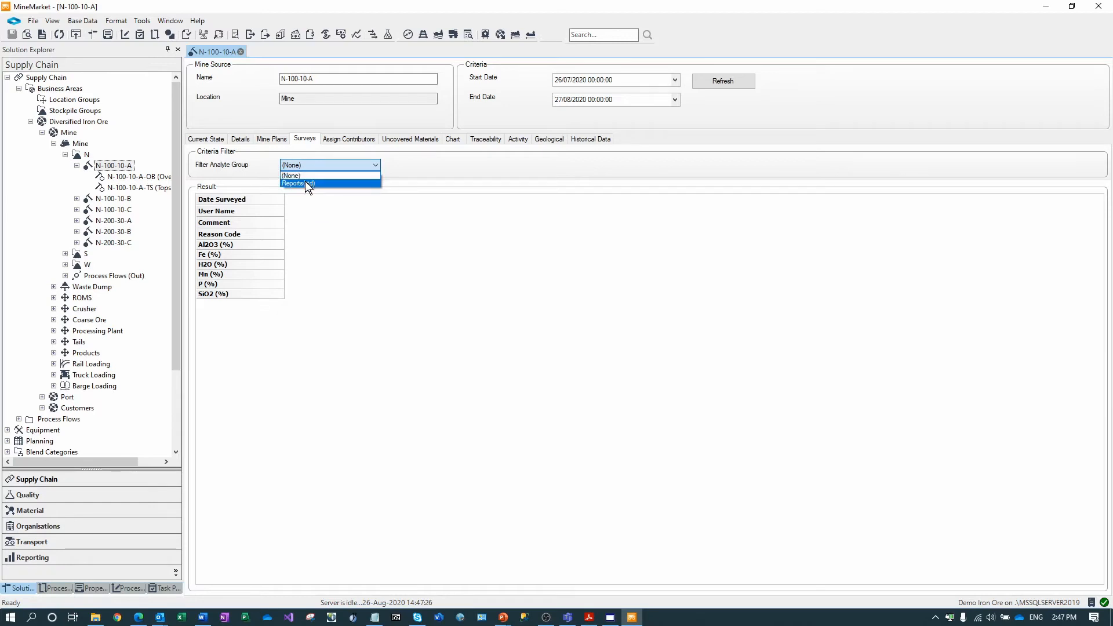
left_click(305, 182)
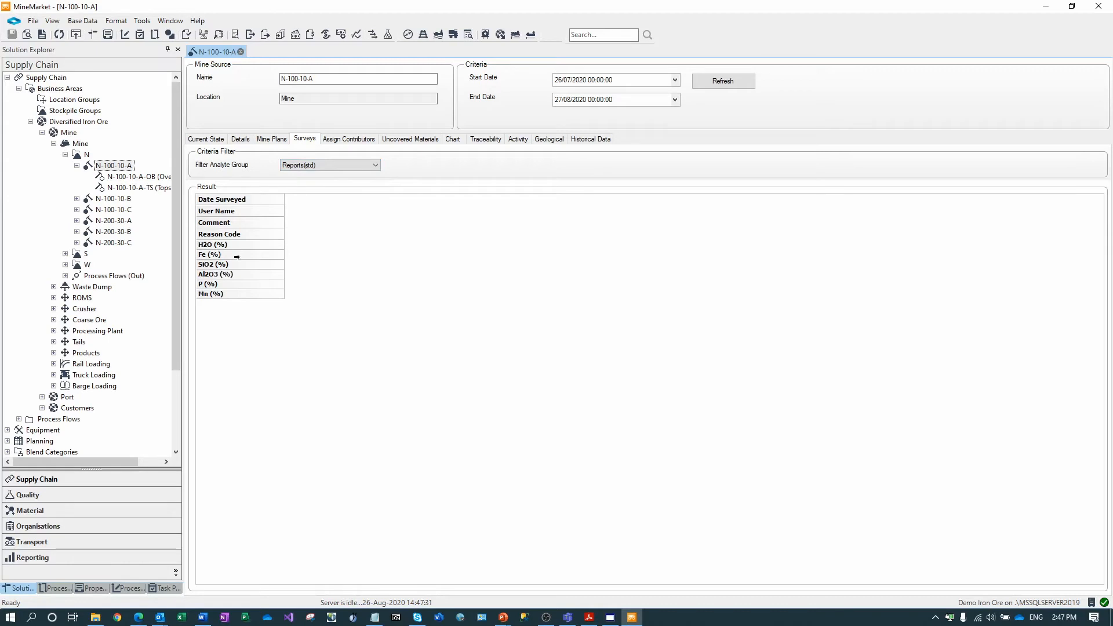
right_click(308, 235)
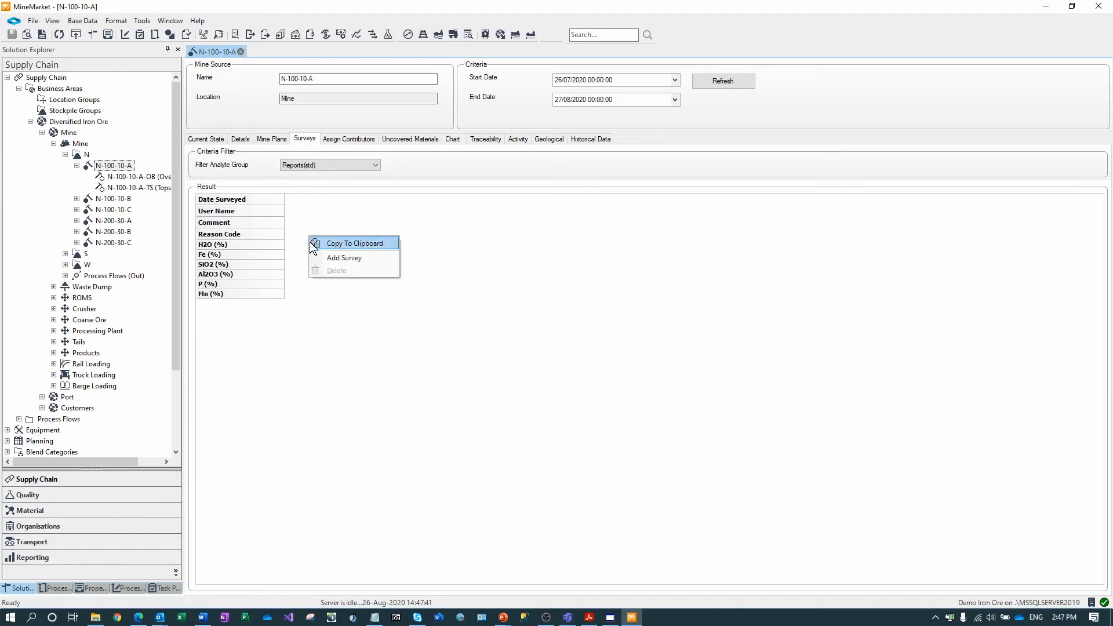
left_click(370, 264)
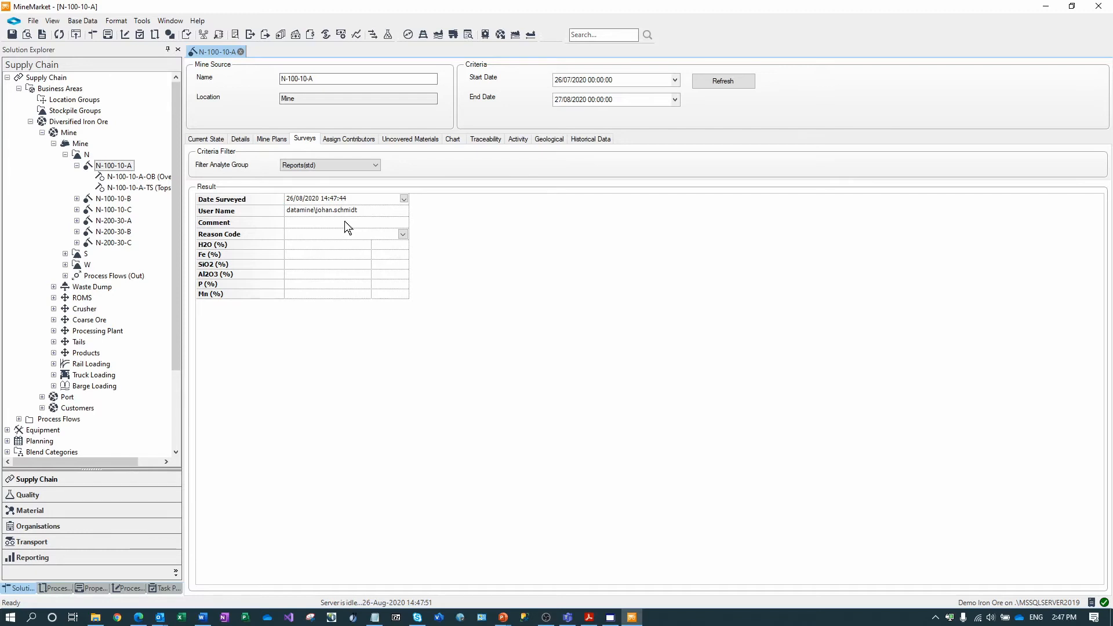
- Set the survey's reason code to End Of Month Survey and its date to 1 August 2020
left_click(403, 235)
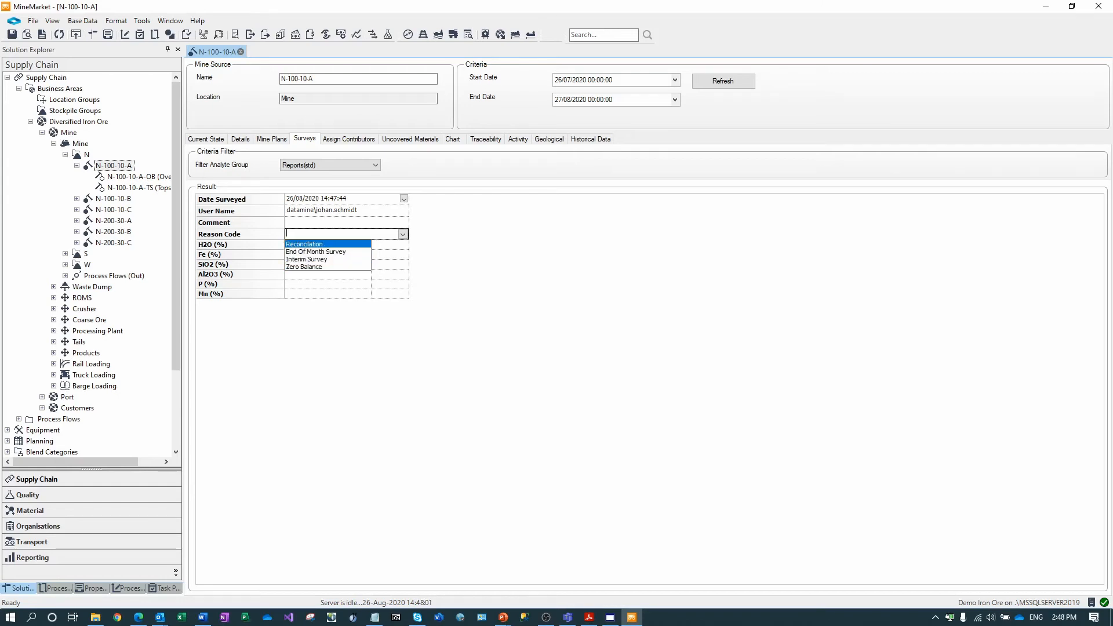
left_click(366, 222)
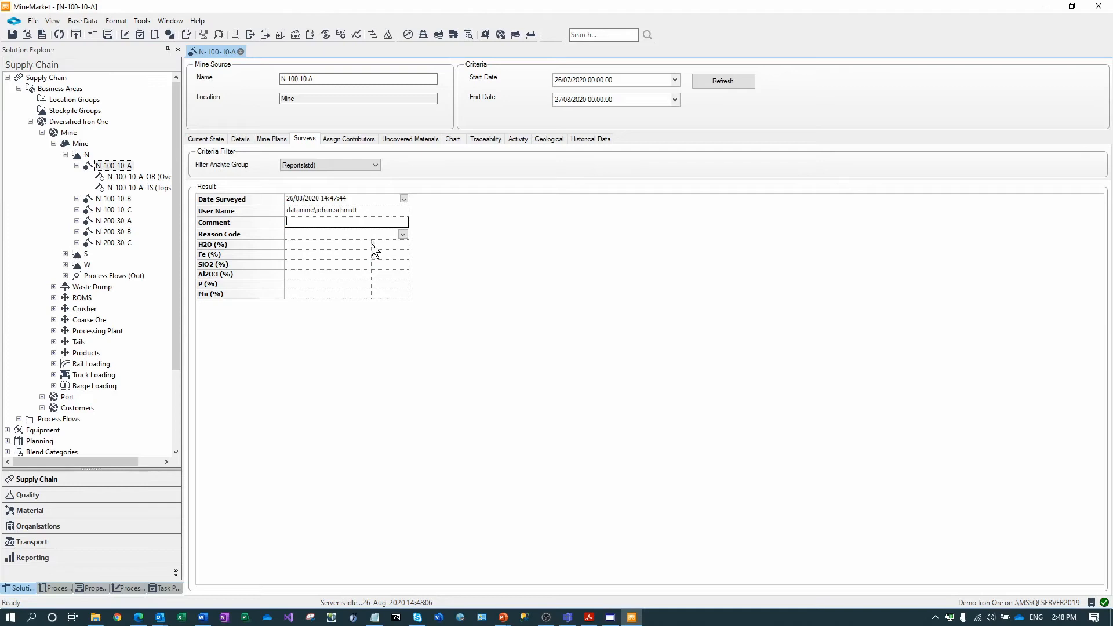
left_click(402, 234)
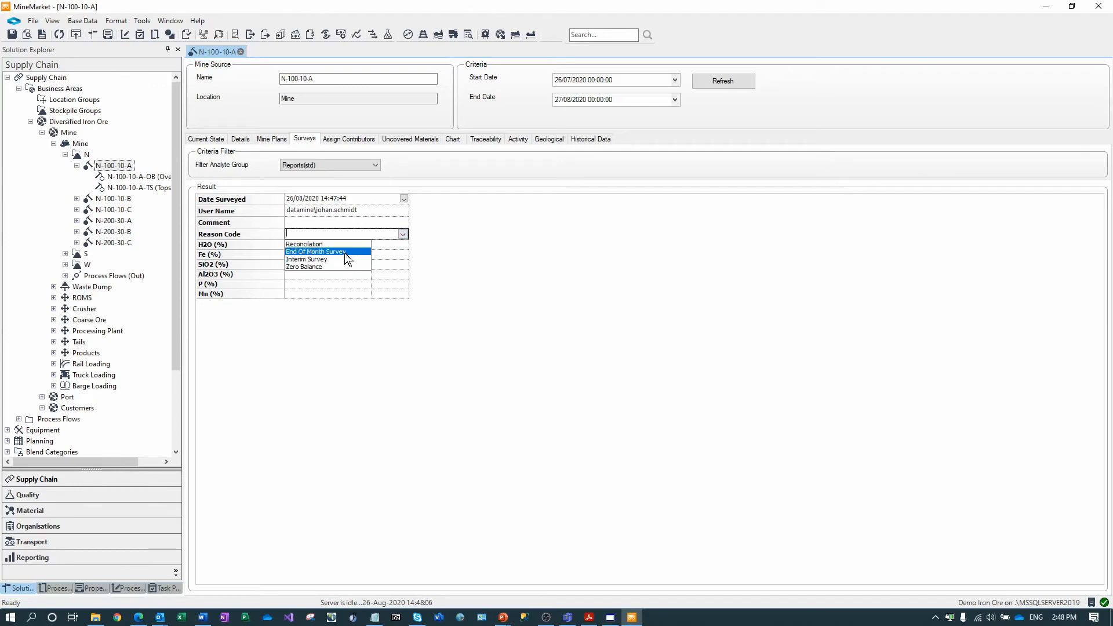
left_click(345, 252)
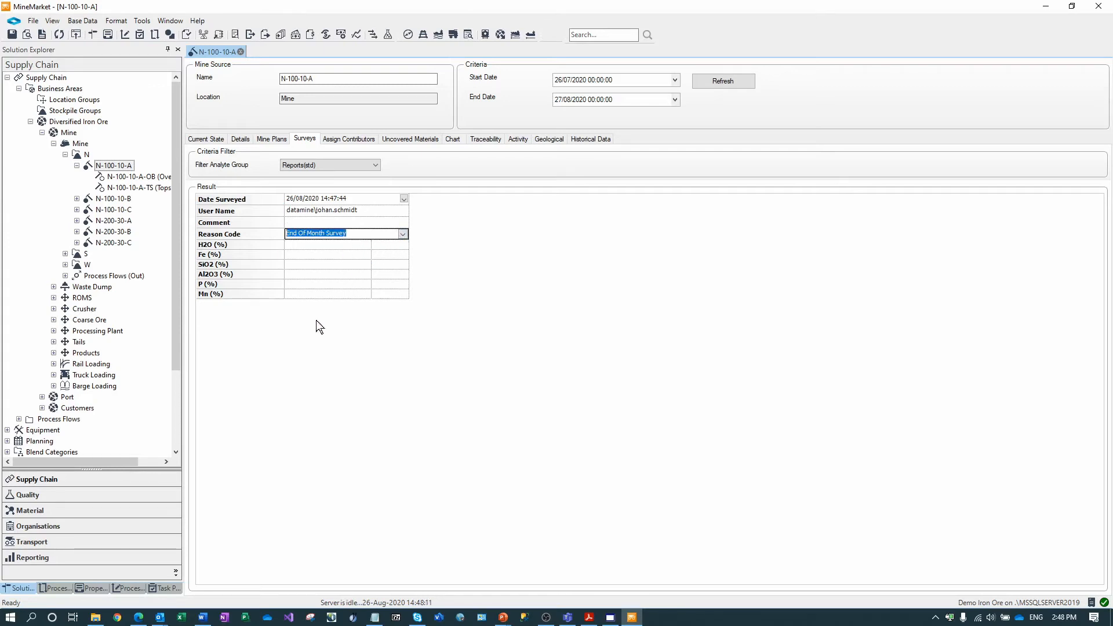
left_click(337, 247)
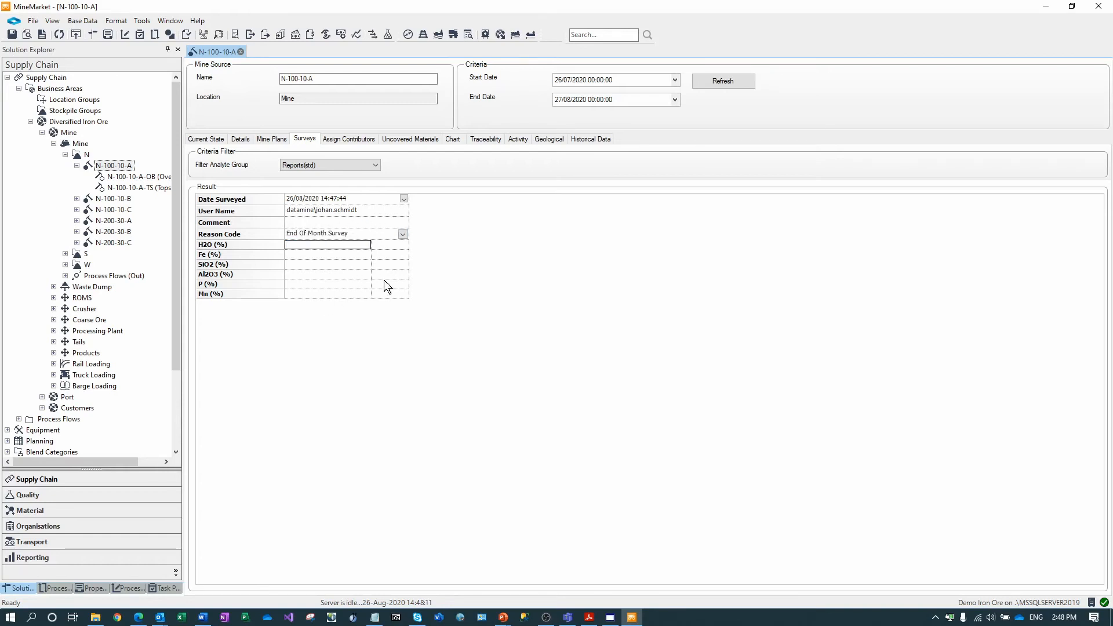
left_click(404, 199)
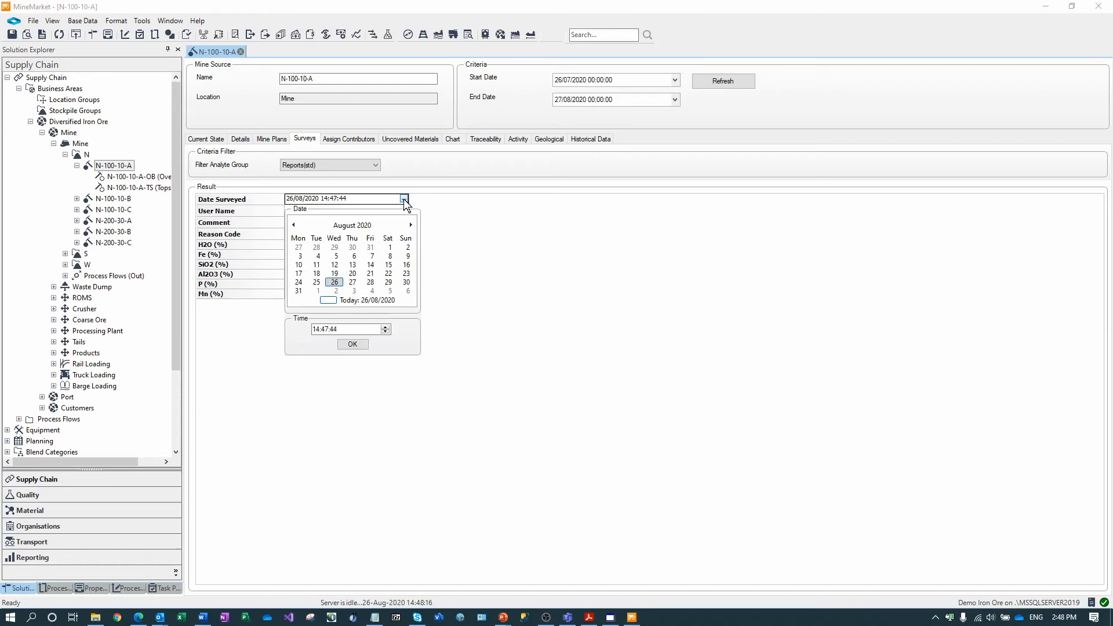
left_click(387, 249)
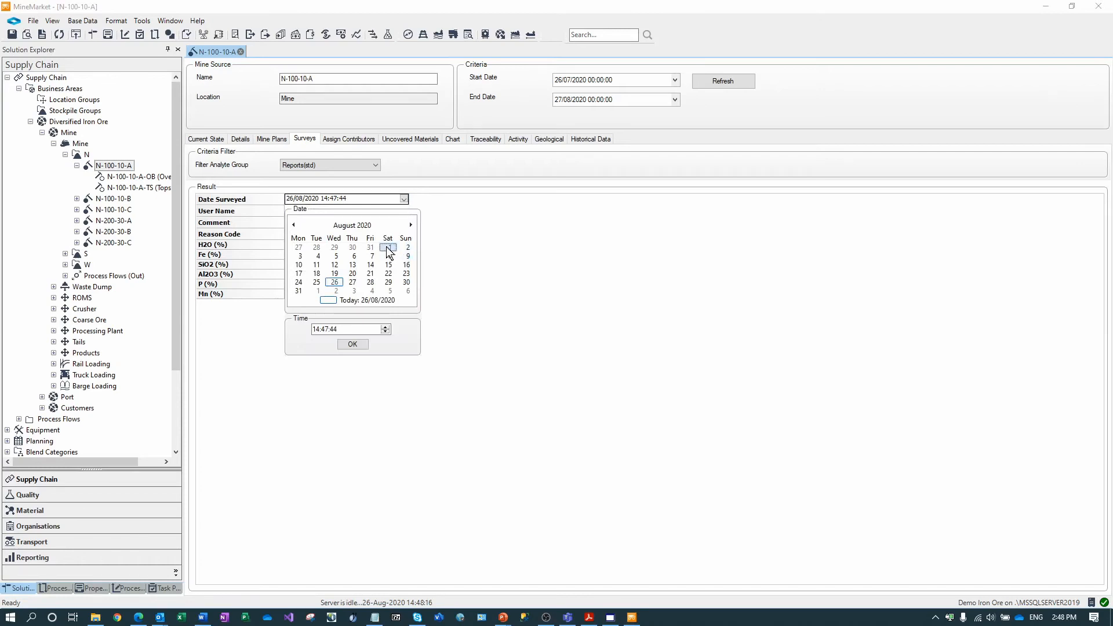
left_click(352, 344)
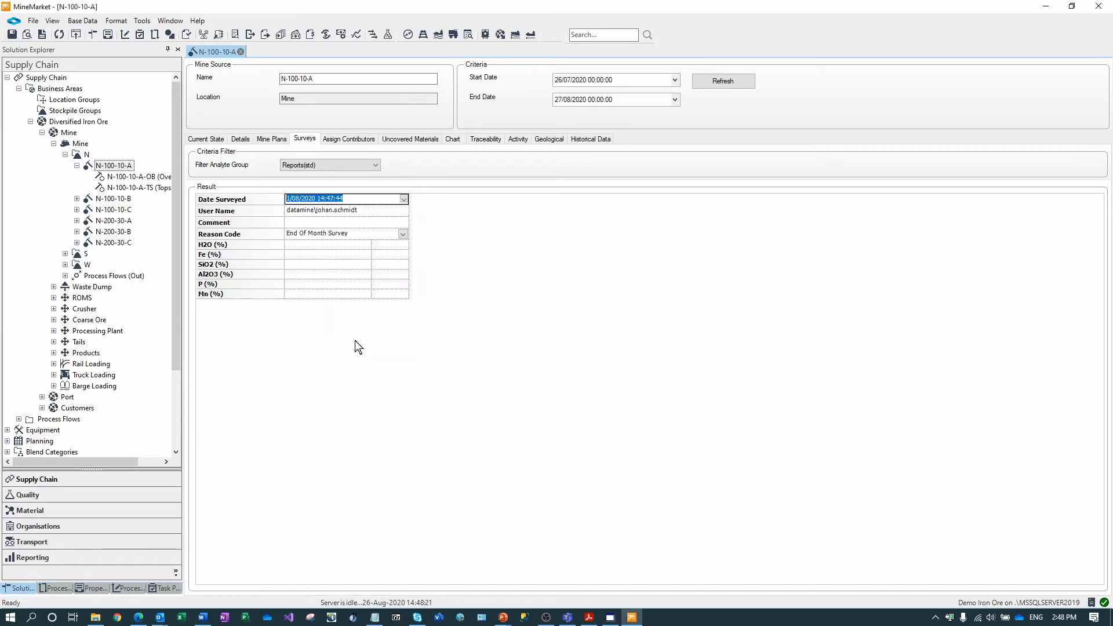
left_click(310, 245)
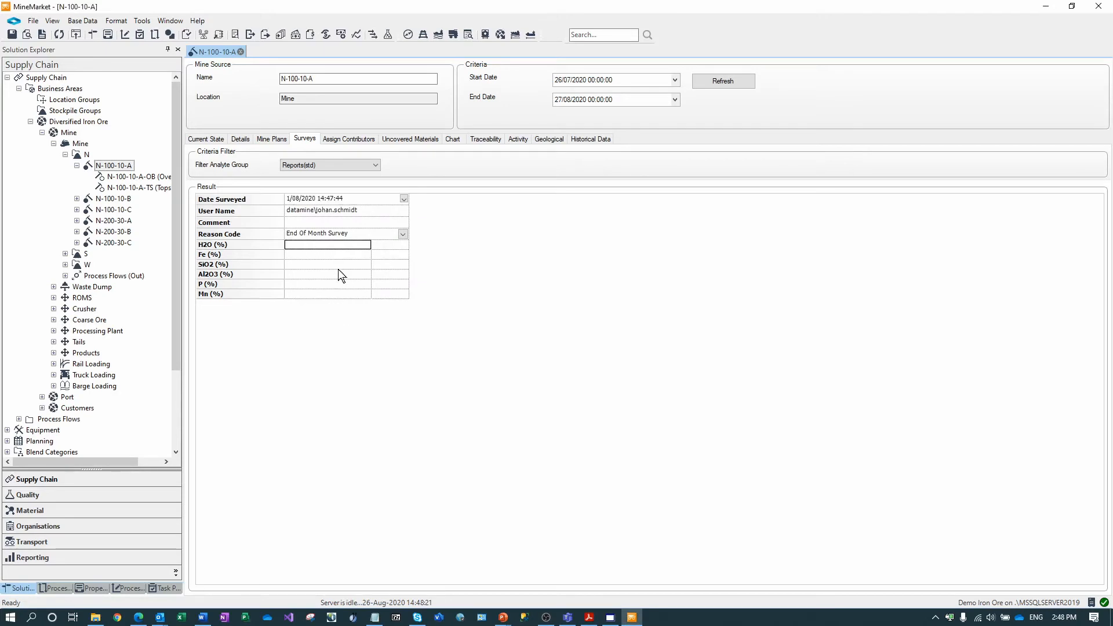
- Enter H2O 3.11% and Fe 60.22% in the new survey and save it
type("3.11")
key("Return")
type("60.22")
key("Return")
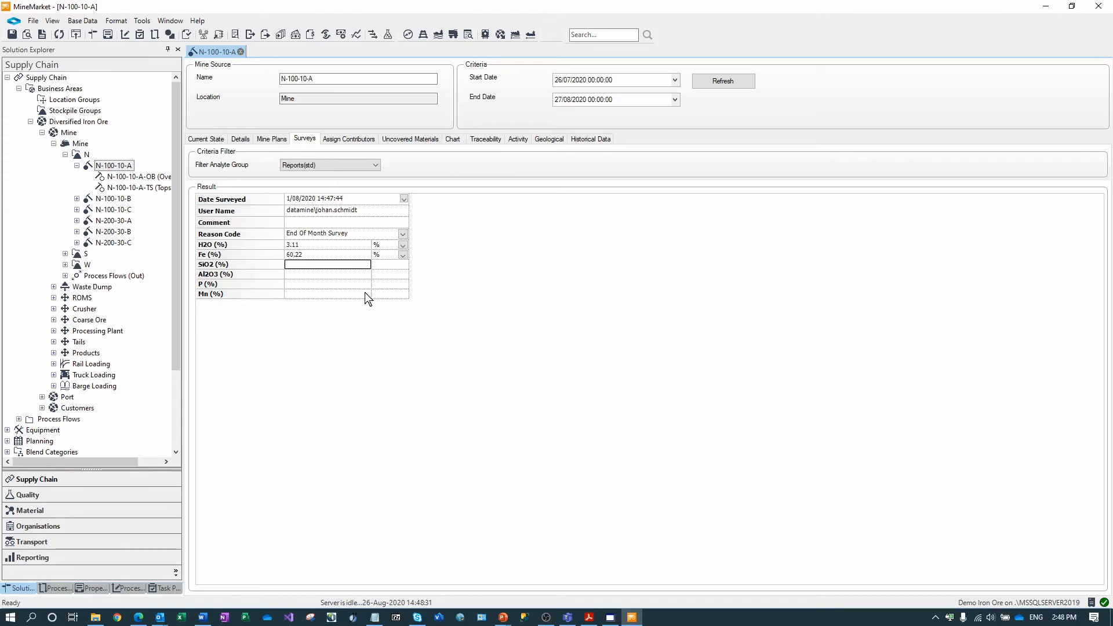
left_click(11, 33)
- Show N-100-10-A's Activity page with the 1/08/2020 survey transaction at balance -82,332.00
left_click(518, 140)
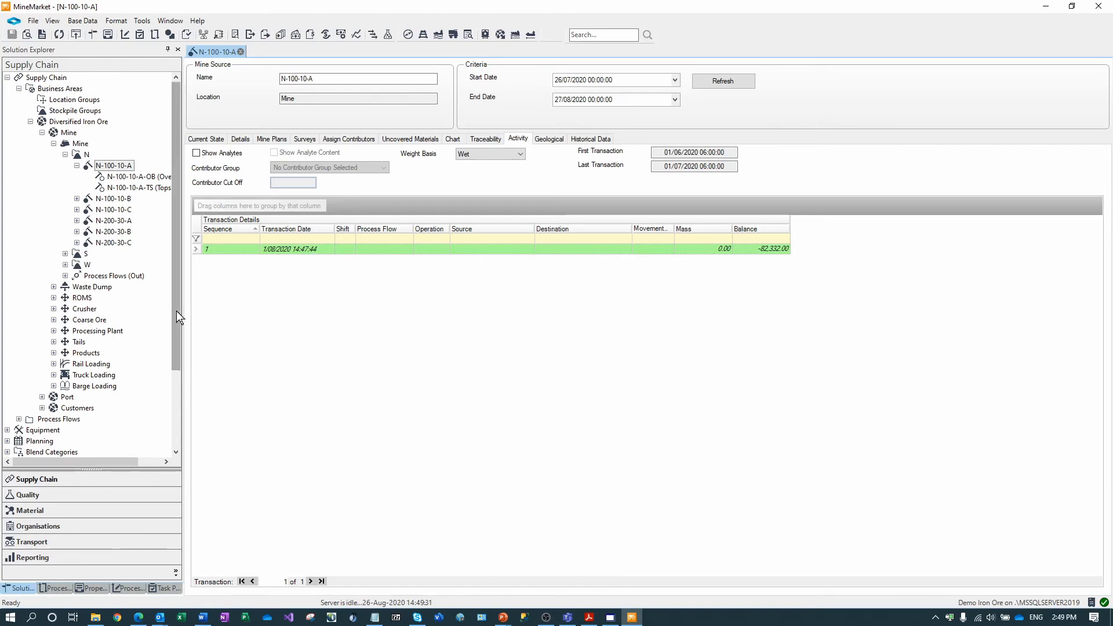
- Expand ROMS, open stockpile ROM-01 and switch to its empty Surveys page
left_click(54, 298)
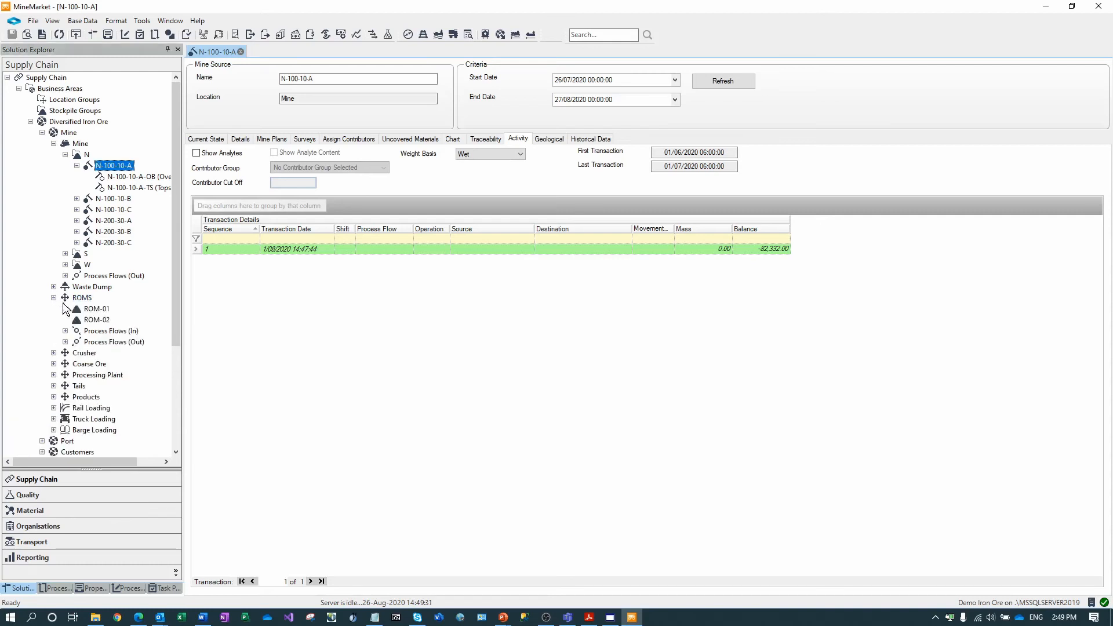
left_click(93, 309)
double_click(98, 310)
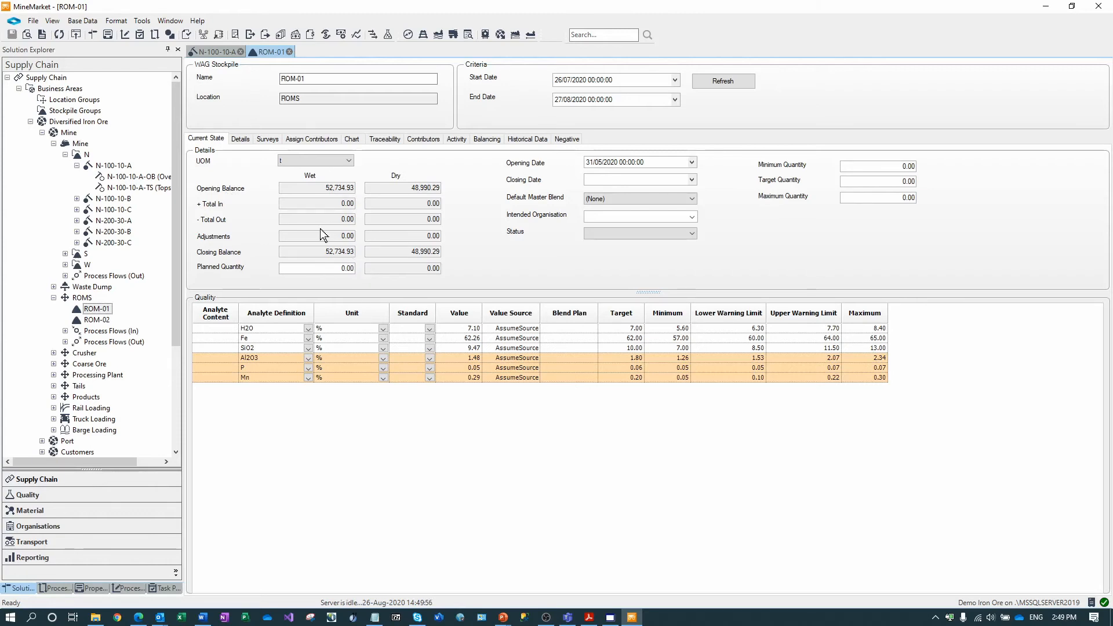
left_click(267, 141)
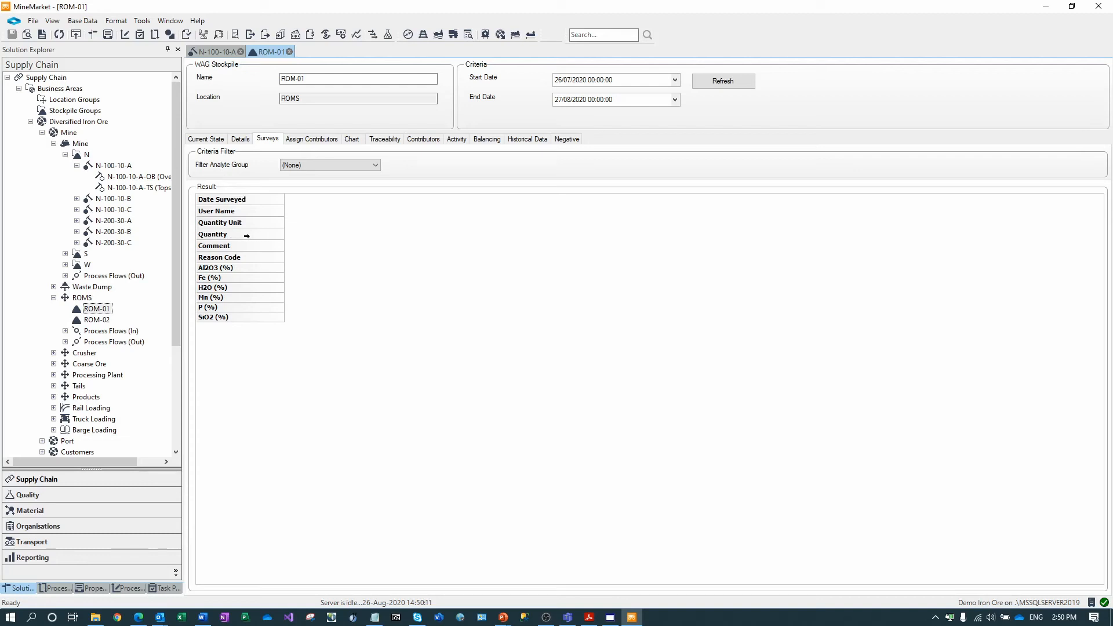
- Add a new ROM-01 survey from the Result grid, checking Current State before returning to Surveys
right_click(316, 232)
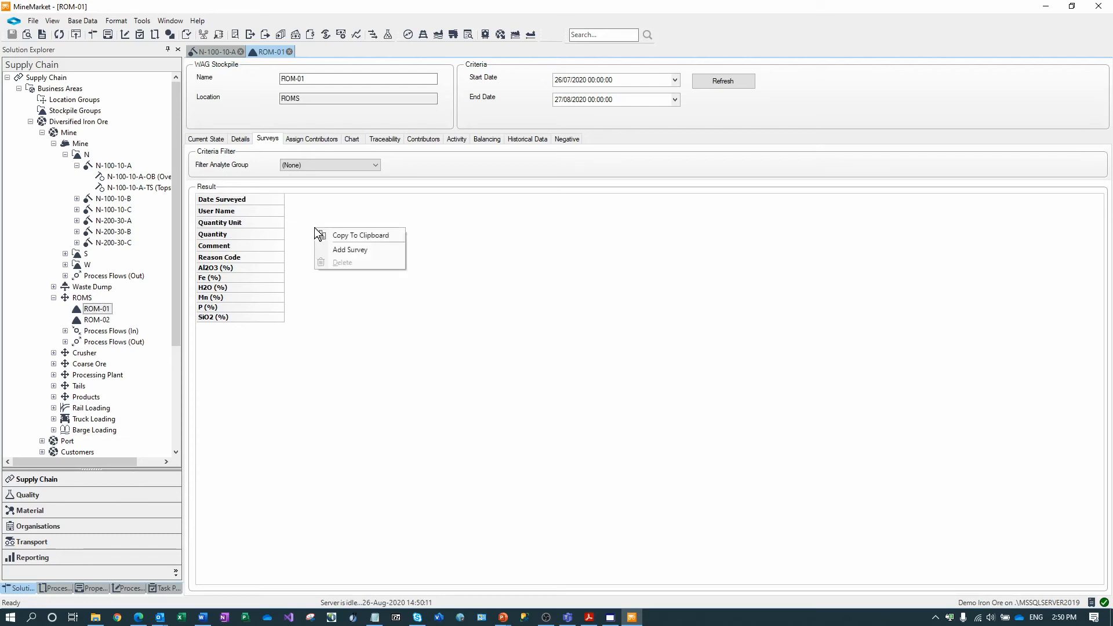
left_click(341, 251)
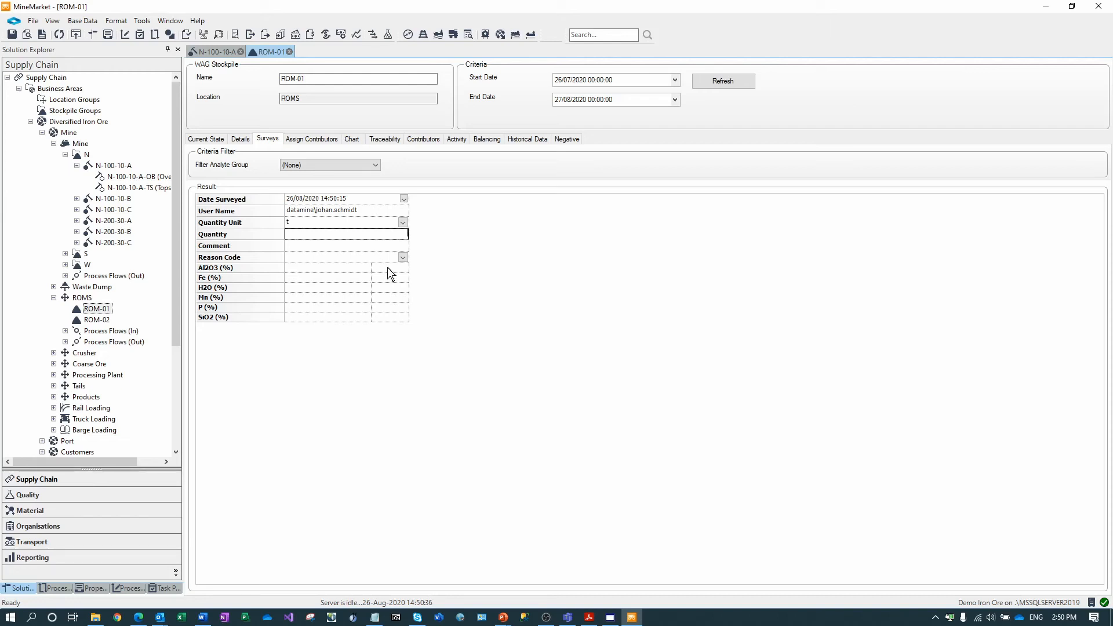
left_click(336, 269)
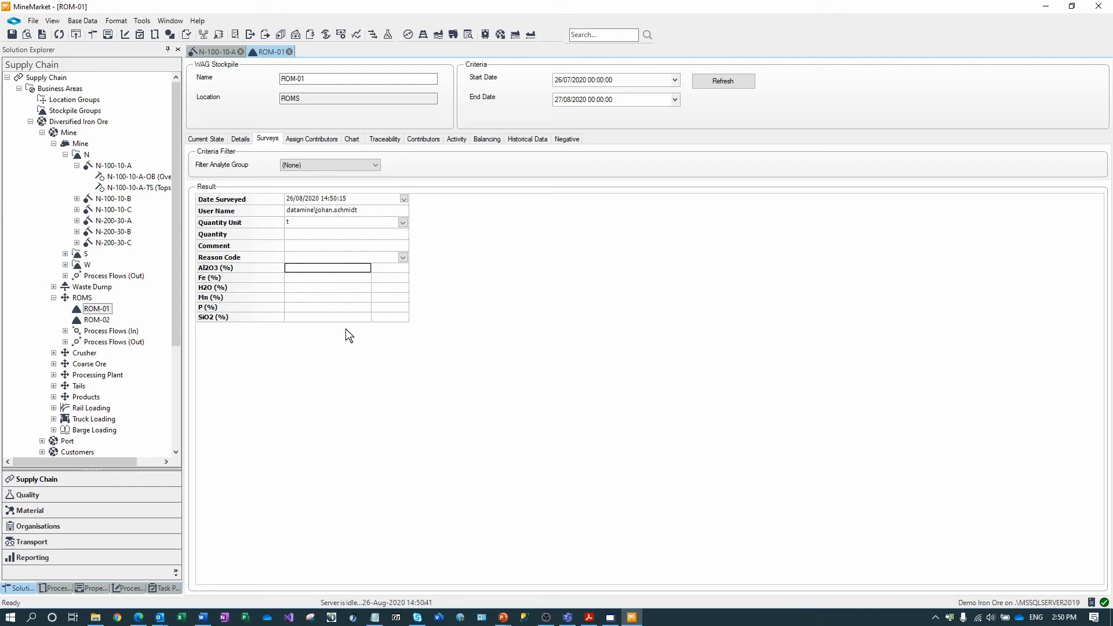
left_click(304, 235)
left_click(310, 266)
left_click(206, 140)
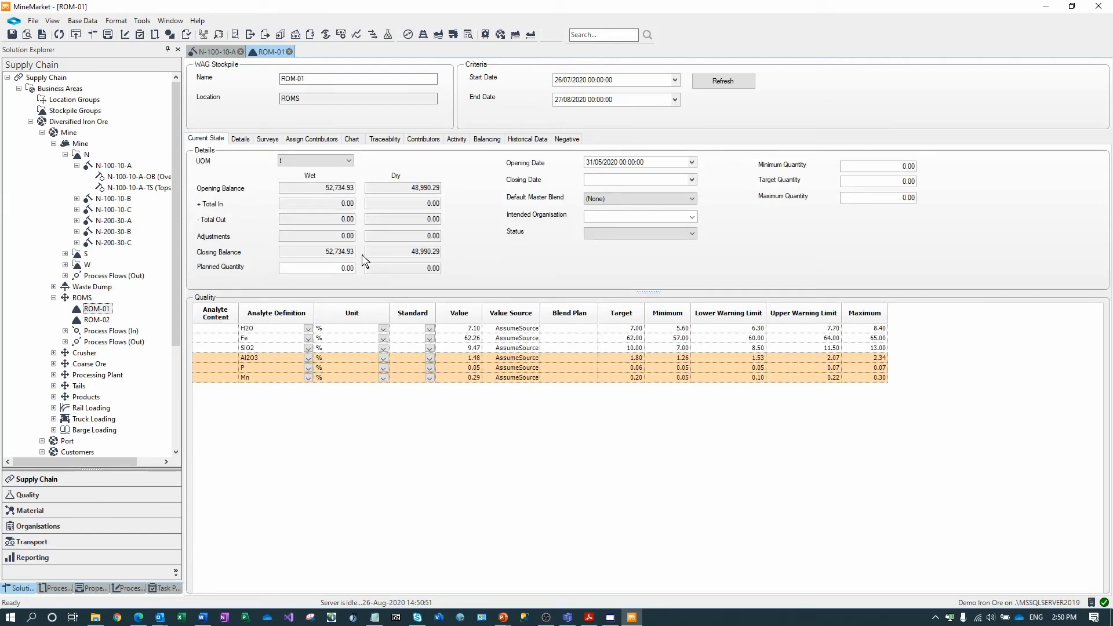
left_click(270, 140)
left_click(318, 235)
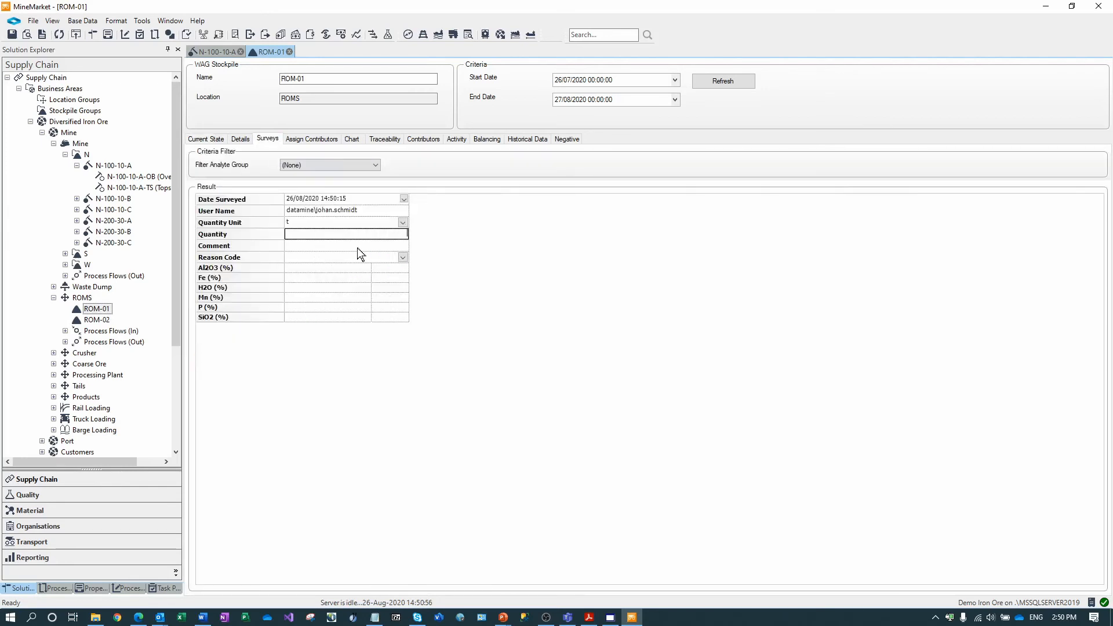
- Enter 52,311 t as the ROM-01 survey quantity, leaving the reason code blank
type("52311")
left_click(342, 245)
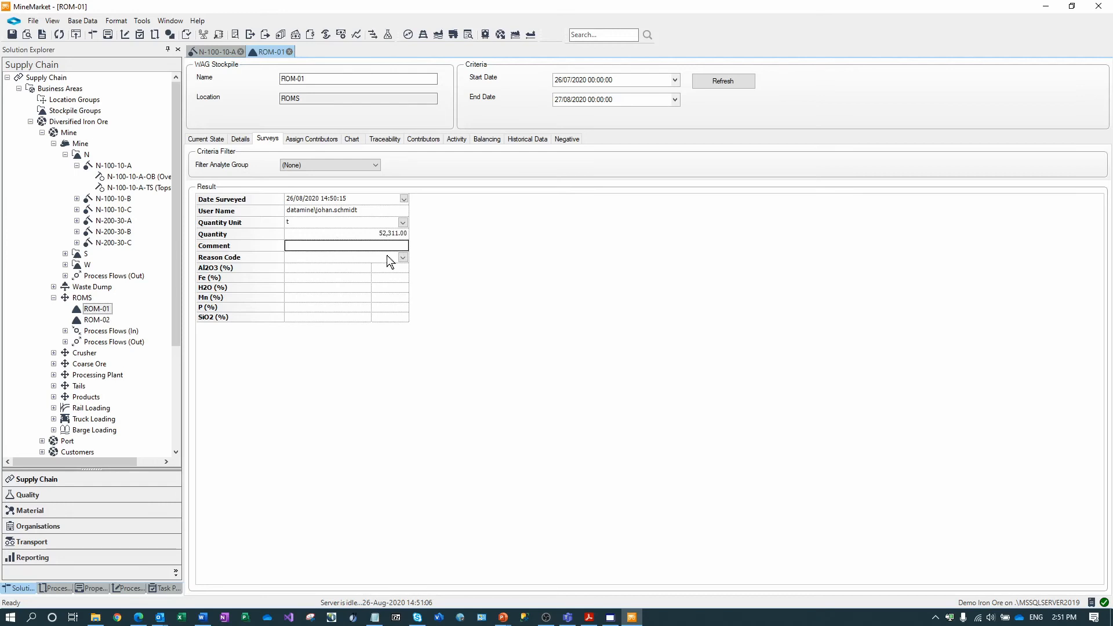
left_click(403, 258)
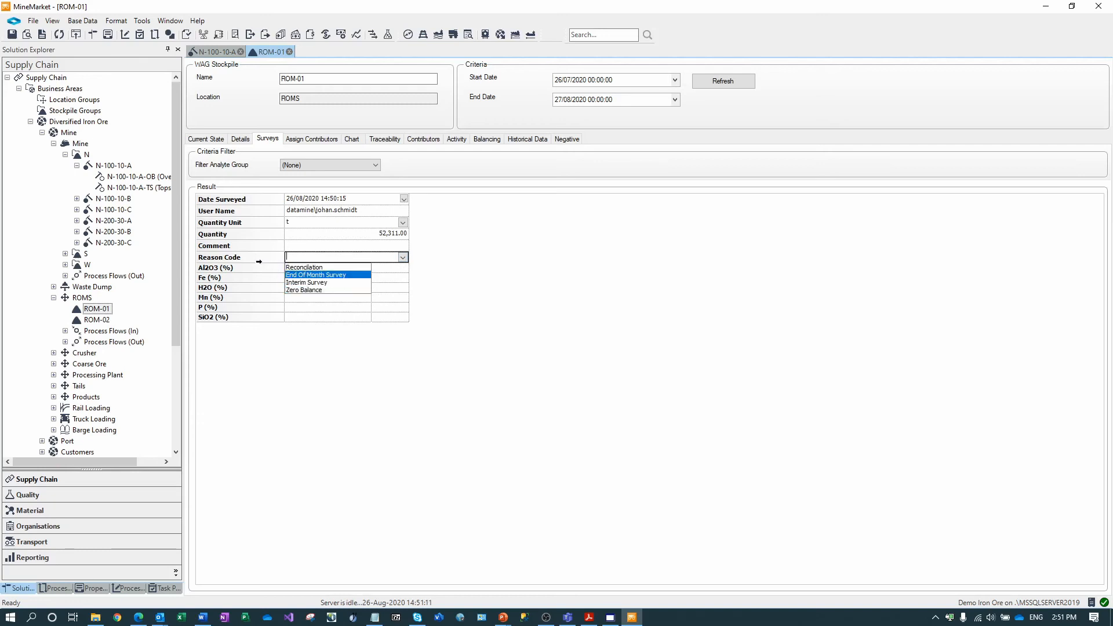
left_click(259, 259)
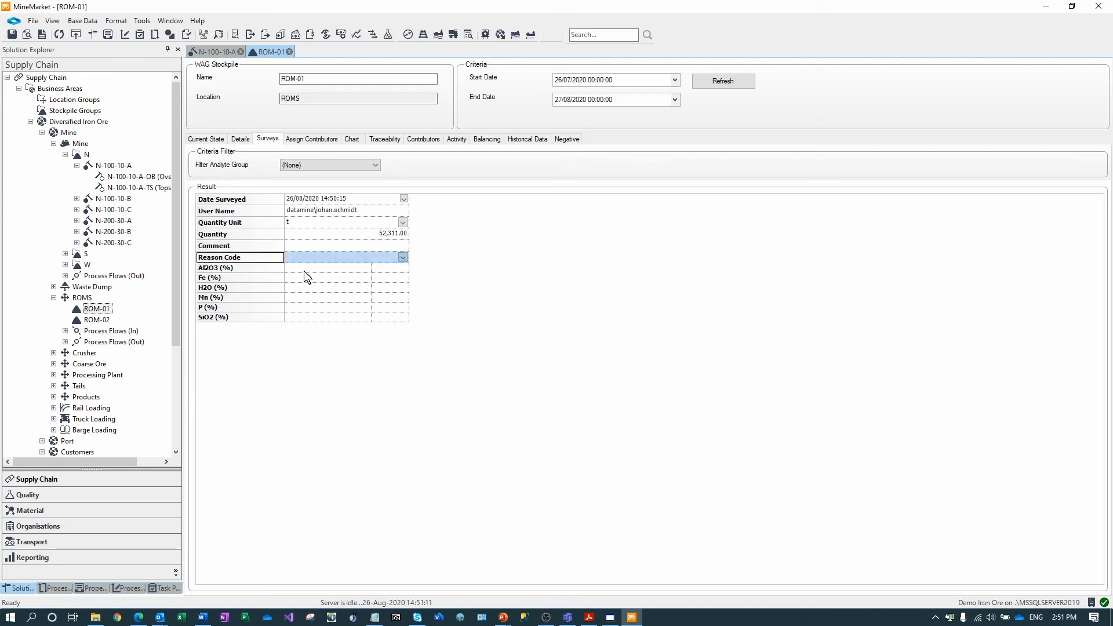
- Record assays of Fe 45% and H2O 6%, then save the survey
left_click(303, 268)
left_click(317, 280)
type("45")
left_click(339, 285)
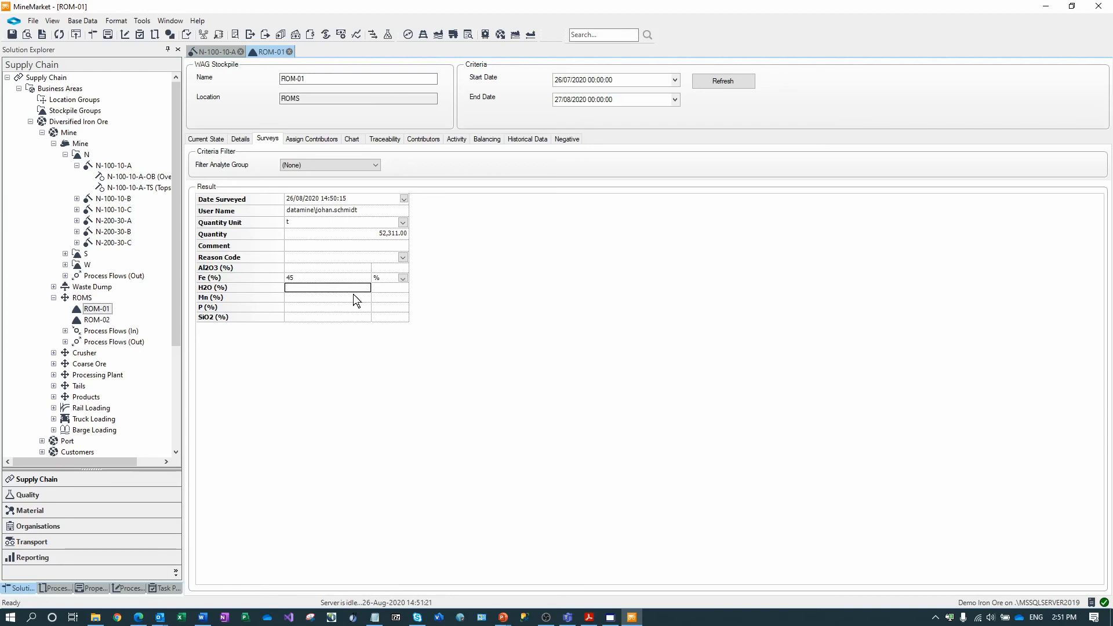
key("Tab")
key("ctrl+s")
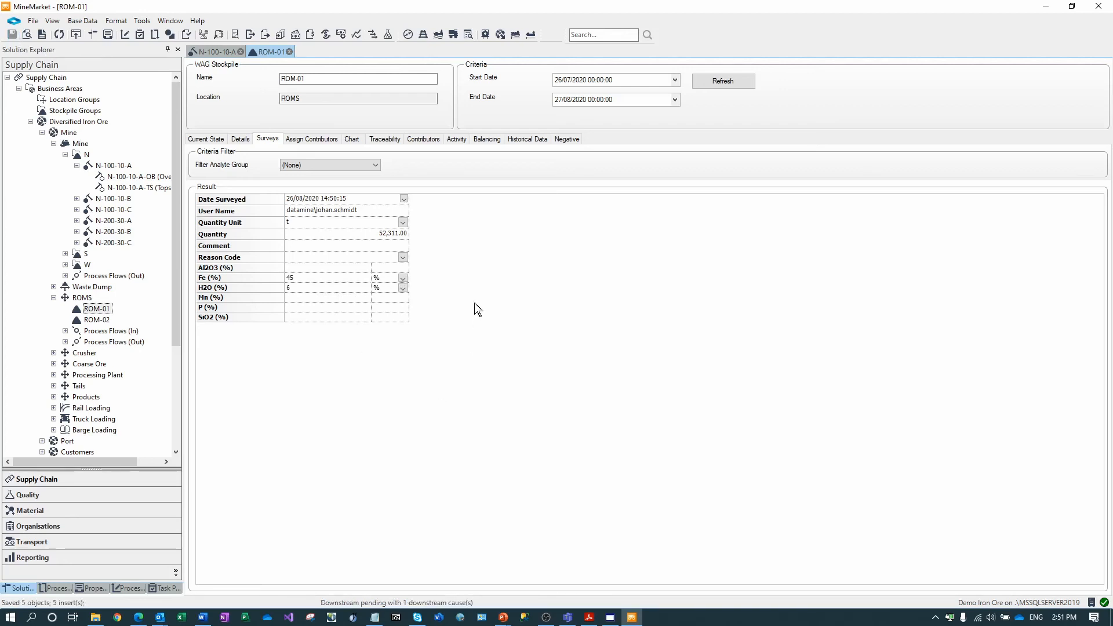
- List ROM-01 activity from May 2020 and scroll to the survey entry balancing at 52,311.00 t
left_click(457, 139)
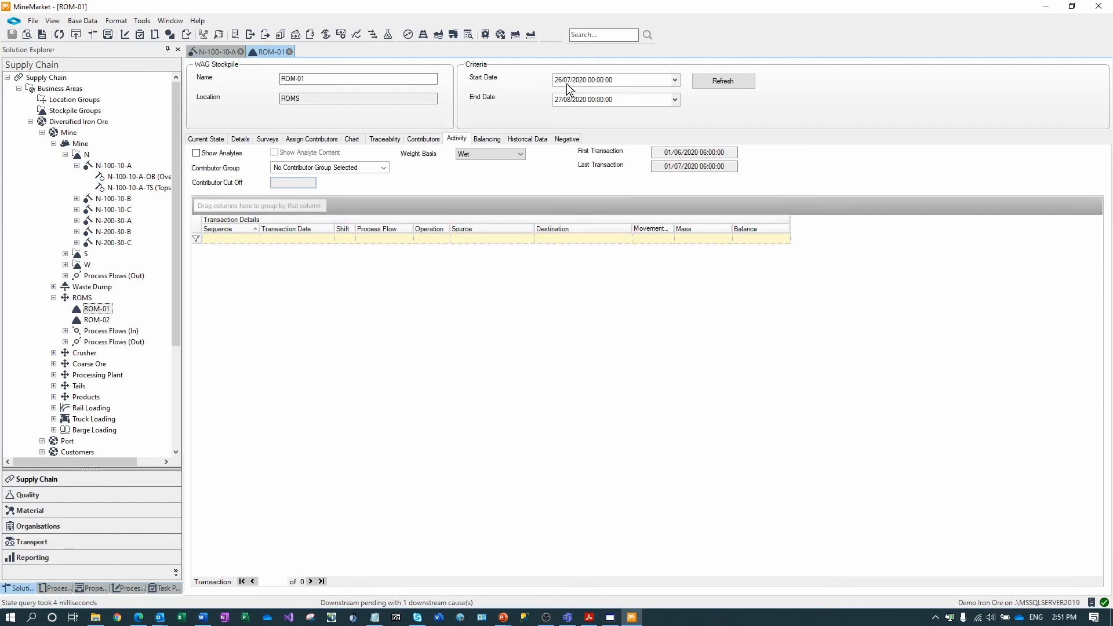
type("05")
left_click(714, 82)
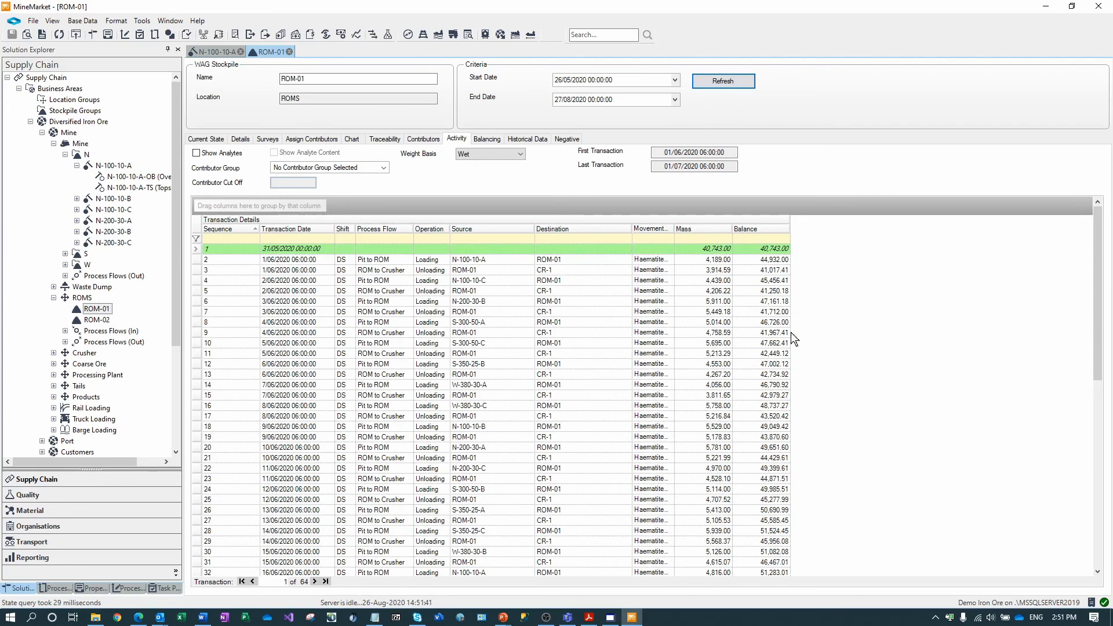
left_click_drag(1098, 331, 1102, 553)
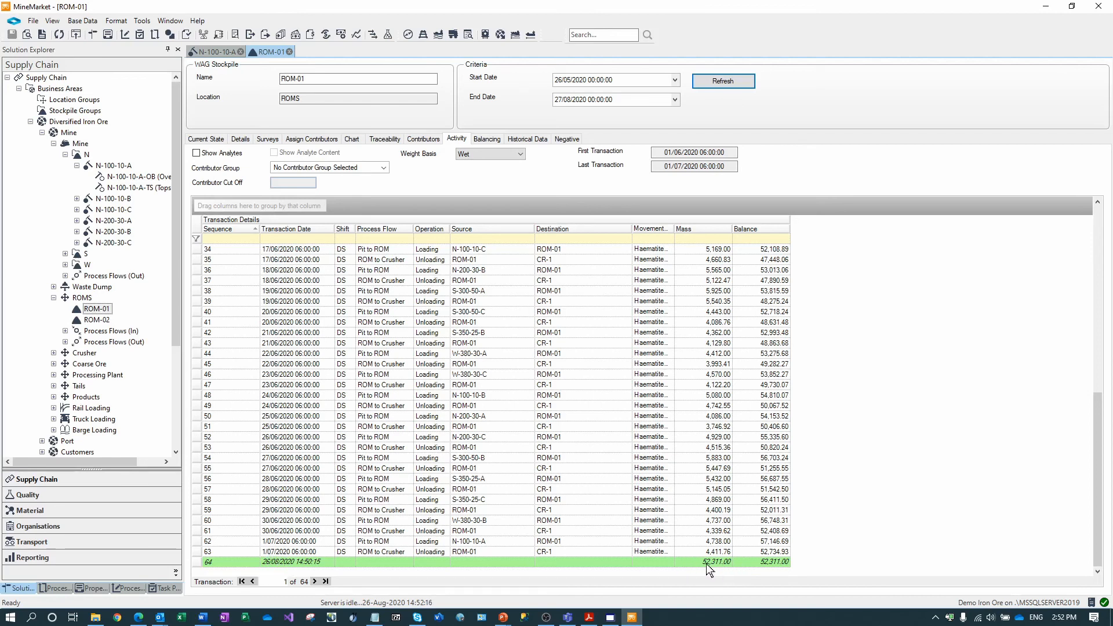
left_click(268, 139)
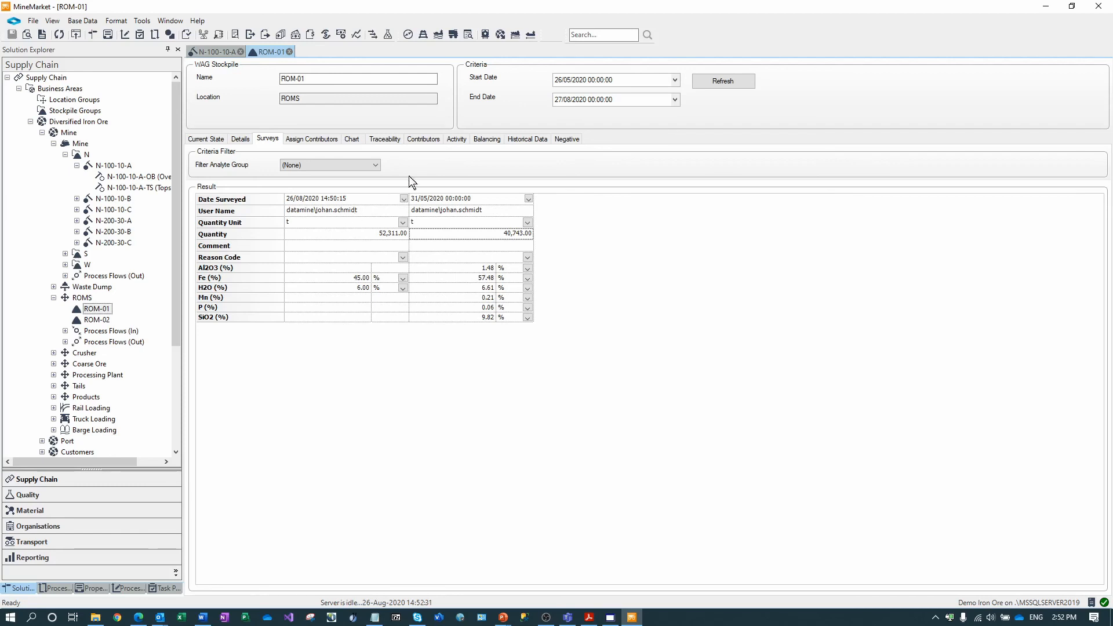
left_click(455, 140)
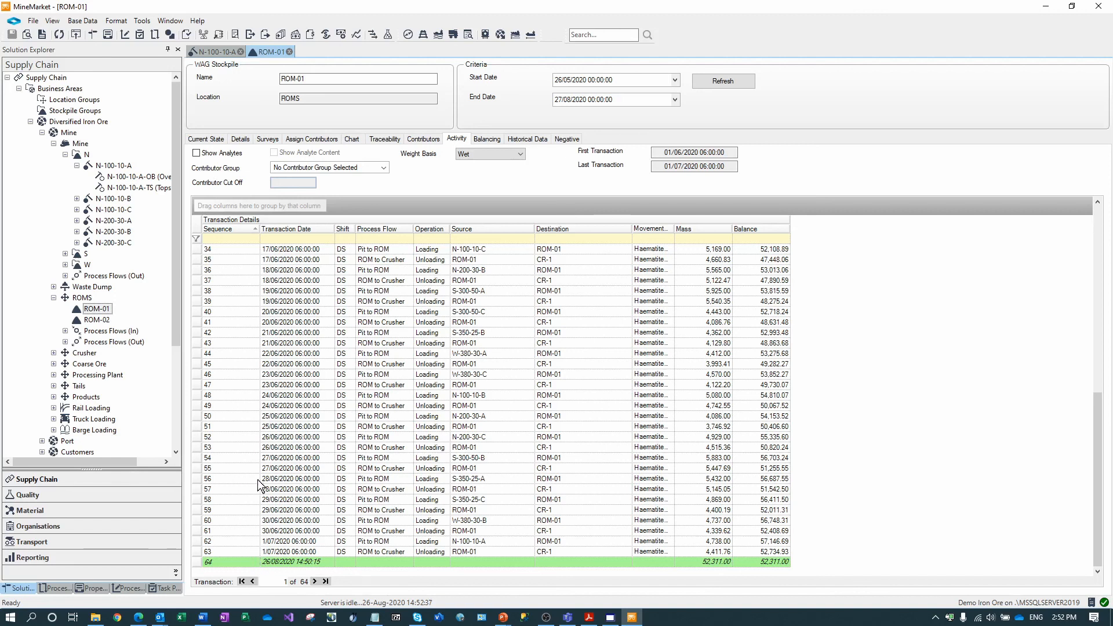
- Change the ROM-01 survey's Date Surveyed to 26 June 2020 and save it
left_click(268, 139)
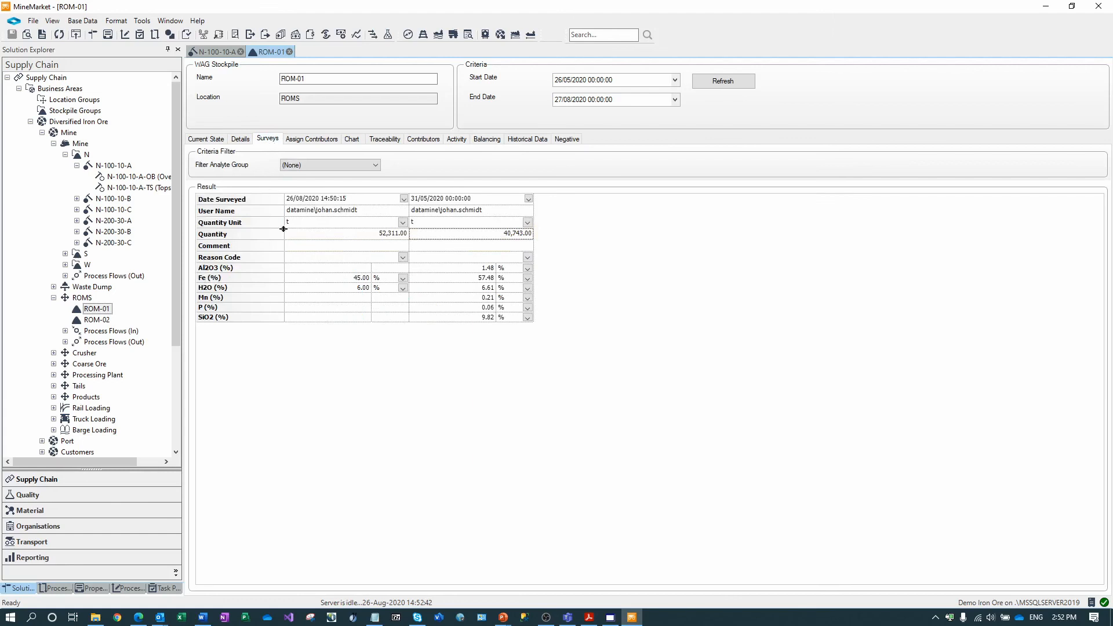
left_click(404, 199)
left_click(293, 225)
left_click(294, 225)
left_click(371, 282)
left_click(352, 345)
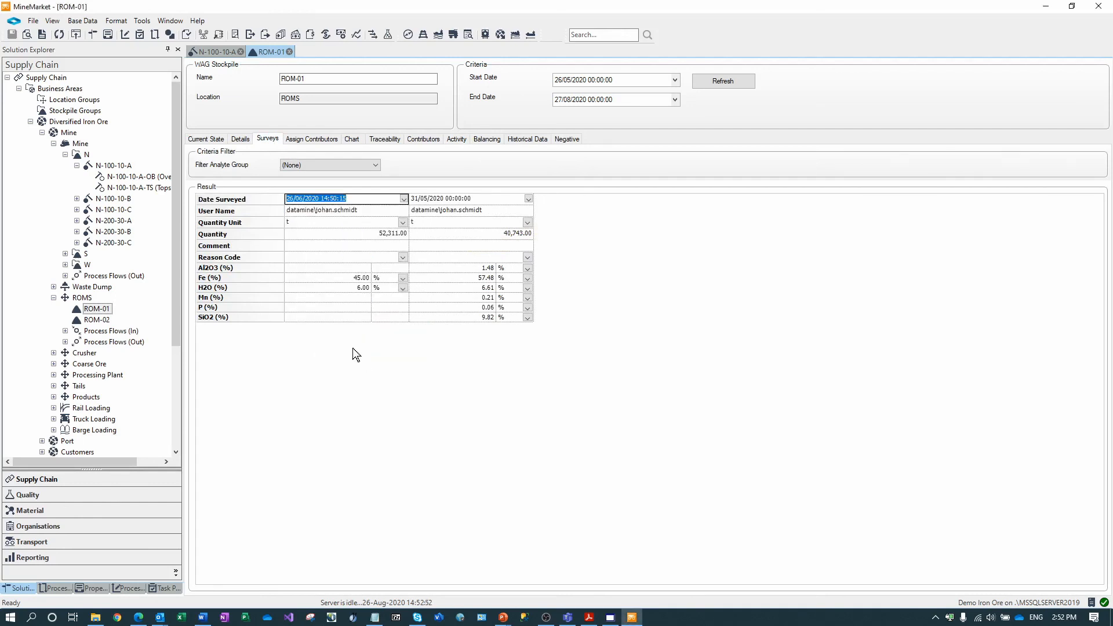
key("ctrl+s")
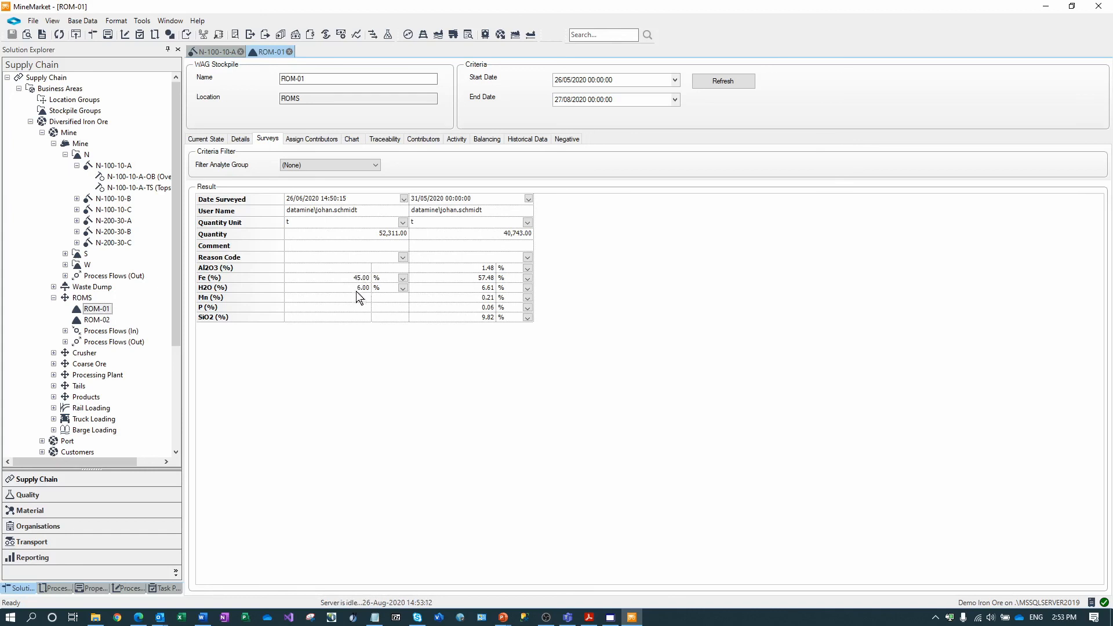
- Refresh ROM-01's activity and scroll down to review the recalculated balances
left_click(457, 139)
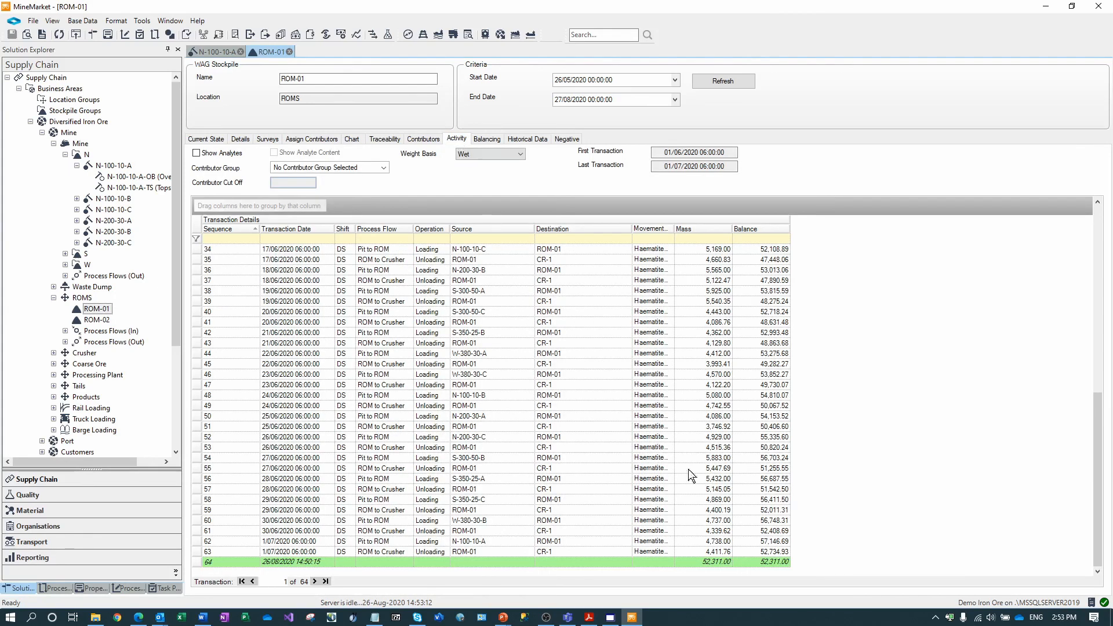
left_click(720, 80)
scroll(687, 372, "down", 11)
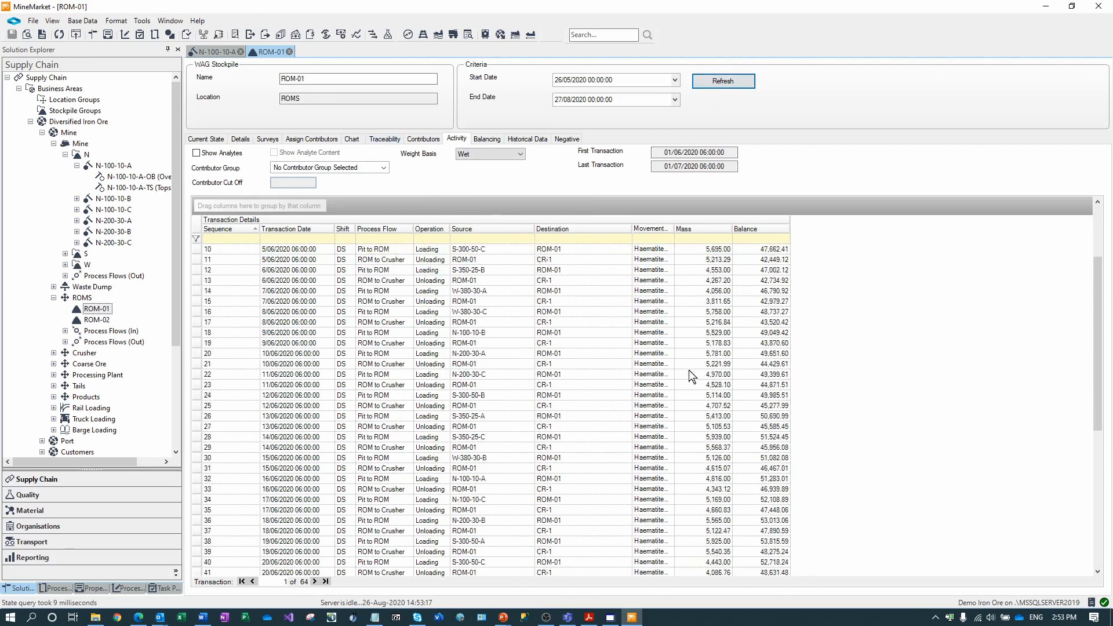